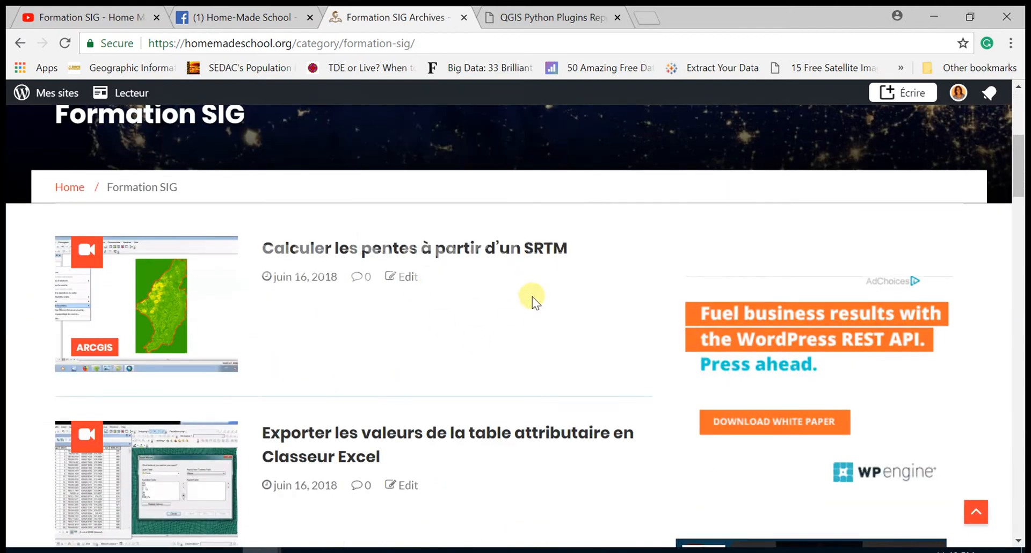
Look through the Formation SIG page on the Home-Made School website, including its articles and newsletter subscription forms
{"action": "scroll", "coordinate": [530, 294], "scroll_direction": "down", "scroll_amount": 1}
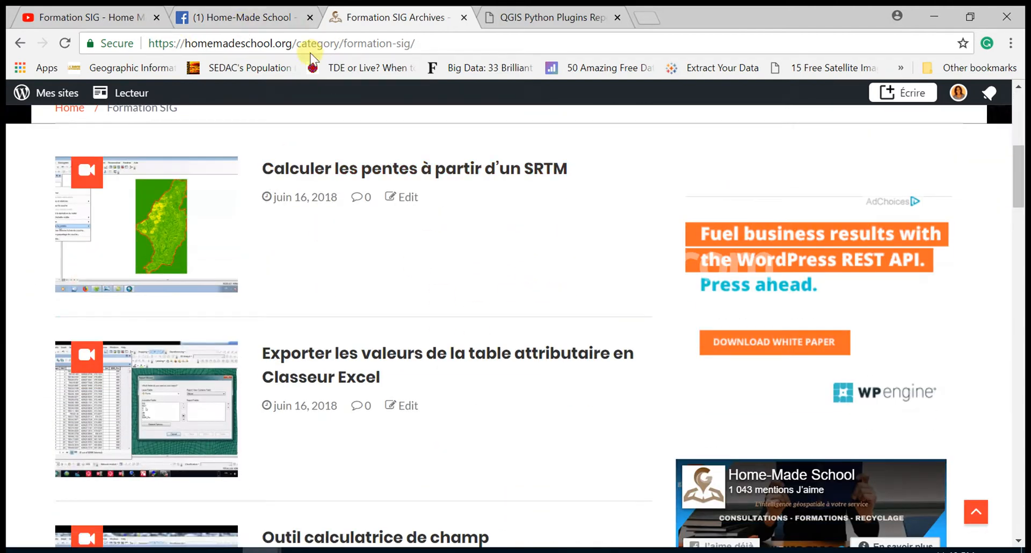
{"action": "scroll", "coordinate": [588, 280], "scroll_direction": "down", "scroll_amount": 5}
{"action": "scroll", "coordinate": [594, 273], "scroll_direction": "down", "scroll_amount": 20}
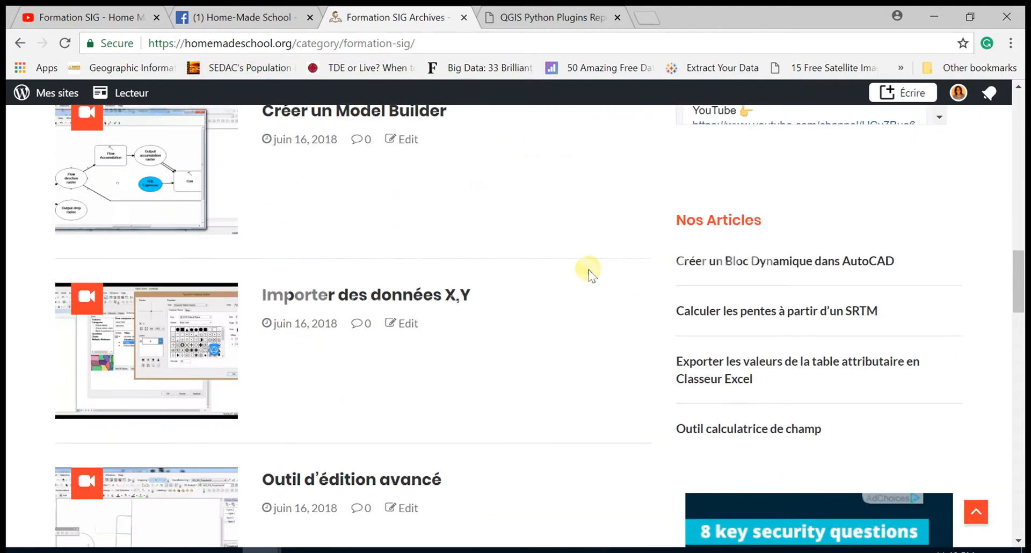
{"action": "scroll", "coordinate": [587, 273], "scroll_direction": "down", "scroll_amount": 7}
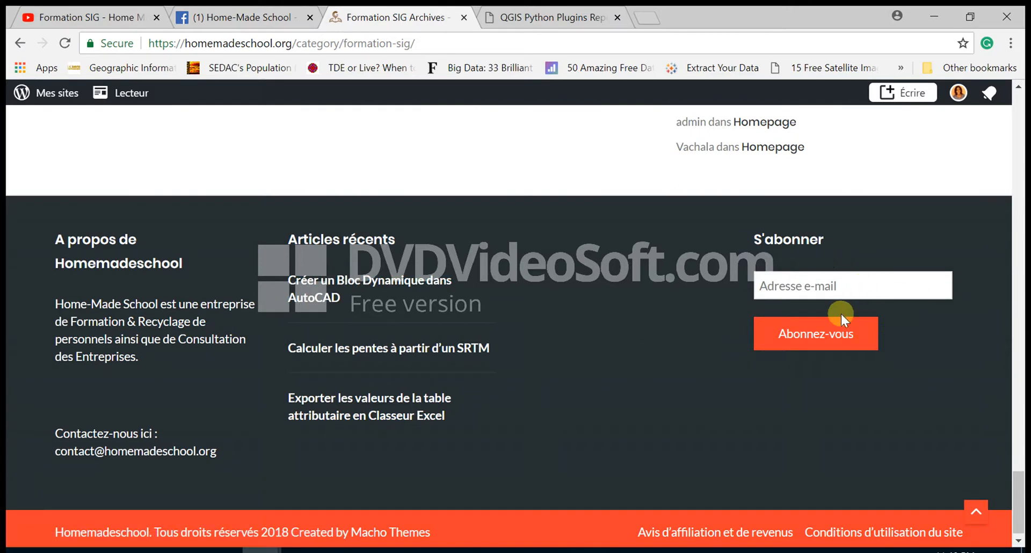
{"action": "scroll", "coordinate": [838, 302], "scroll_direction": "up", "scroll_amount": 9}
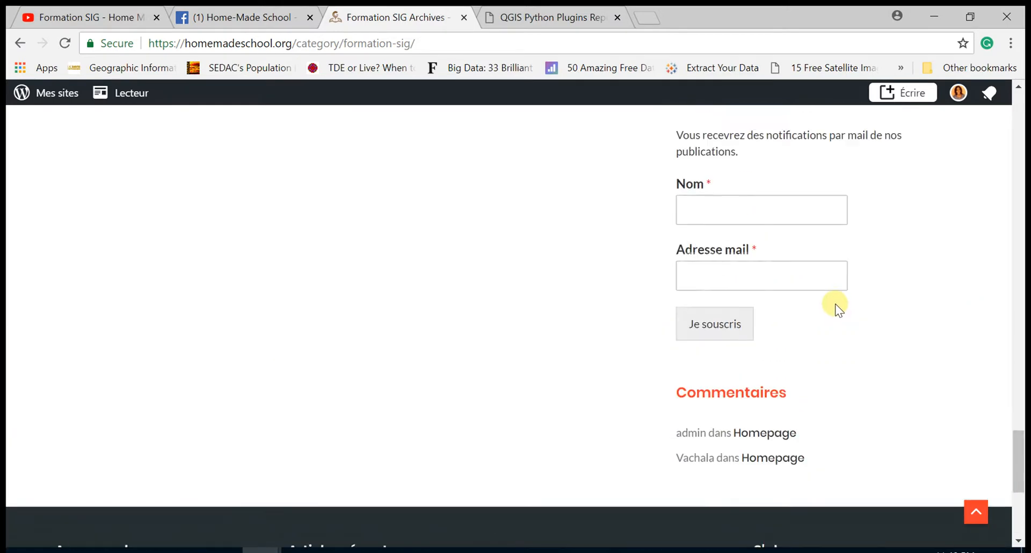
{"action": "scroll", "coordinate": [838, 302], "scroll_direction": "down", "scroll_amount": 3}
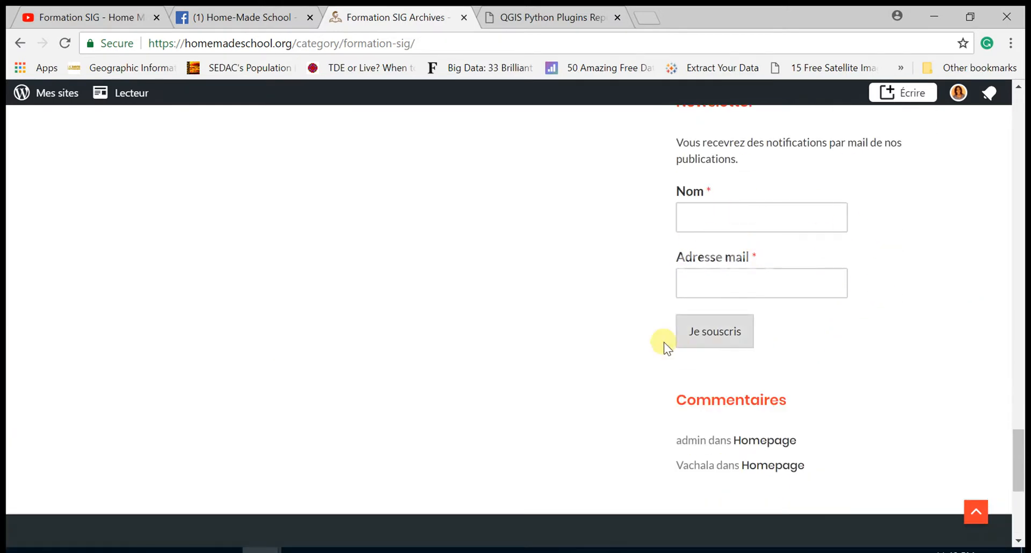
{"action": "scroll", "coordinate": [634, 304], "scroll_direction": "up", "scroll_amount": 20}
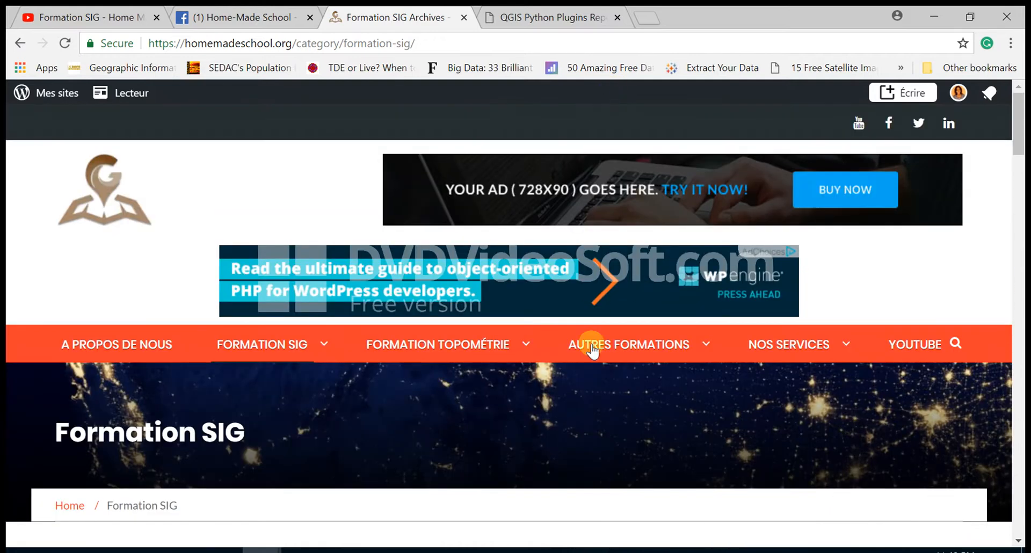
View the MapSwipe Tool page in the QGIS Python Plugins Repository and highlight the plugin's name
{"action": "left_click", "coordinate": [555, 16]}
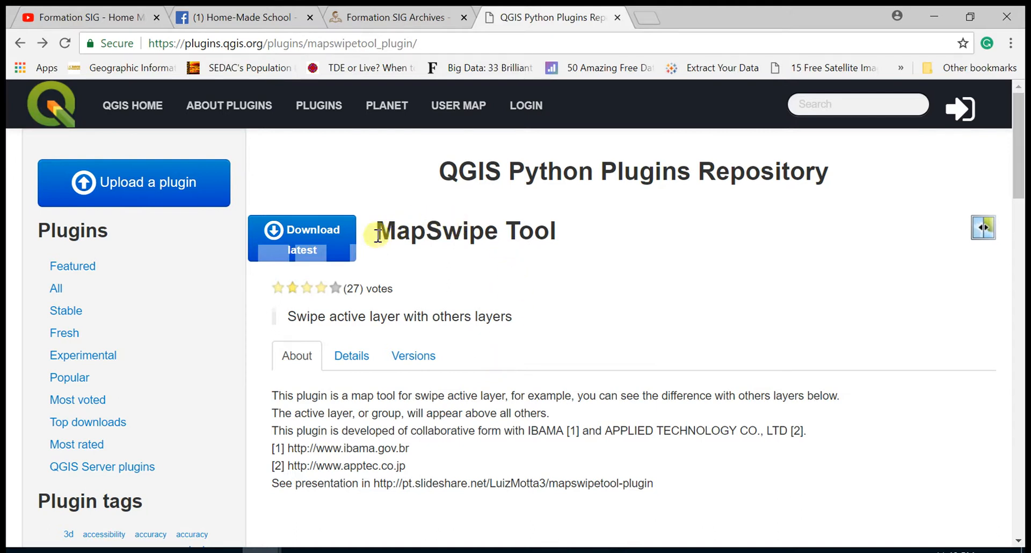
{"action": "left_click_drag", "start_coordinate": [379, 234], "coordinate": [560, 226]}
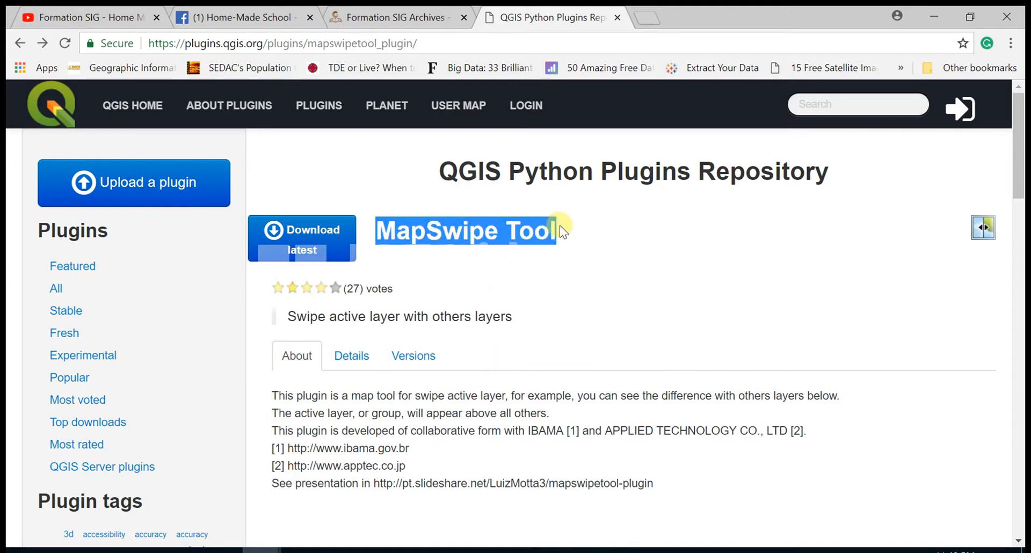
{"action": "left_click", "coordinate": [519, 229]}
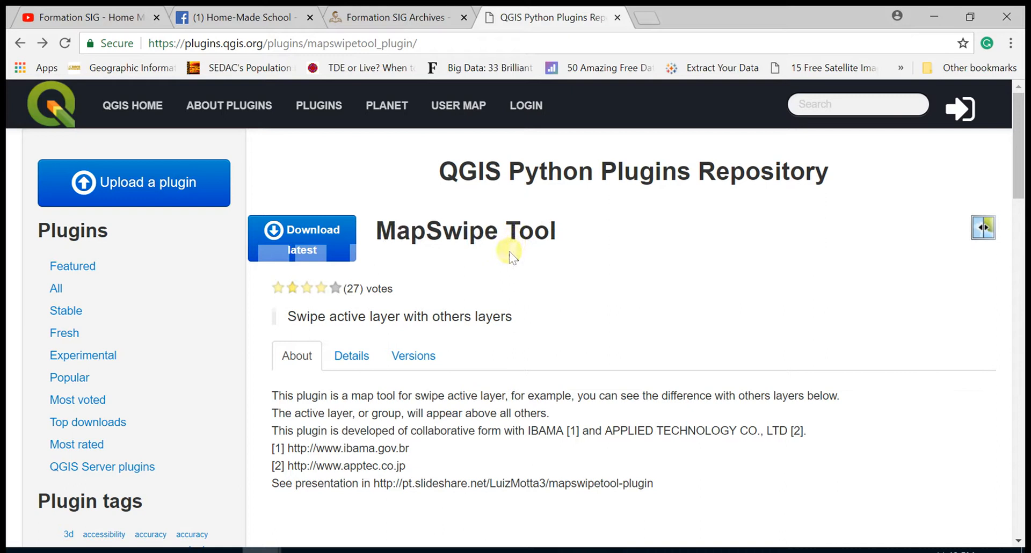
Switch to QGIS to look at its plugin manager, and return to the MapSwipe Tool web page
{"action": "left_click", "coordinate": [621, 552]}
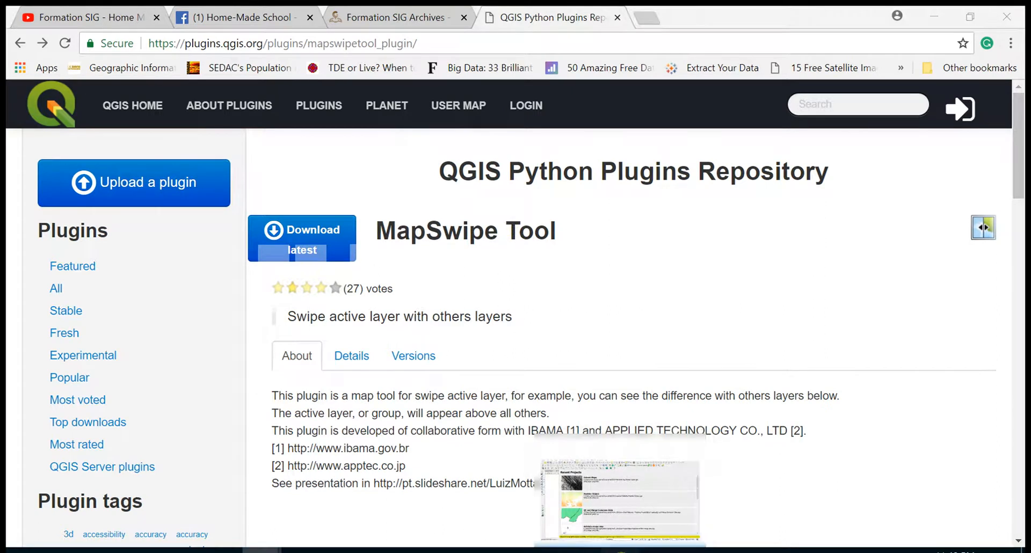
{"action": "left_click", "coordinate": [180, 30]}
{"action": "left_click", "coordinate": [186, 46]}
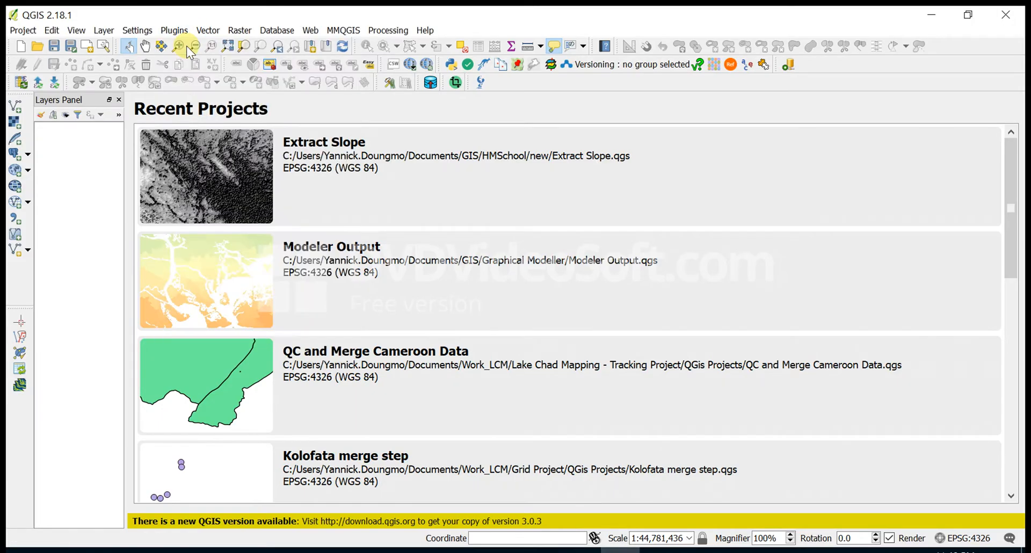
{"action": "left_click", "coordinate": [918, 86]}
{"action": "left_click", "coordinate": [931, 15]}
Download the latest MapSwipe Tool plugin and copy its zip archive from the refreshed Downloads folder
{"action": "left_click", "coordinate": [290, 243]}
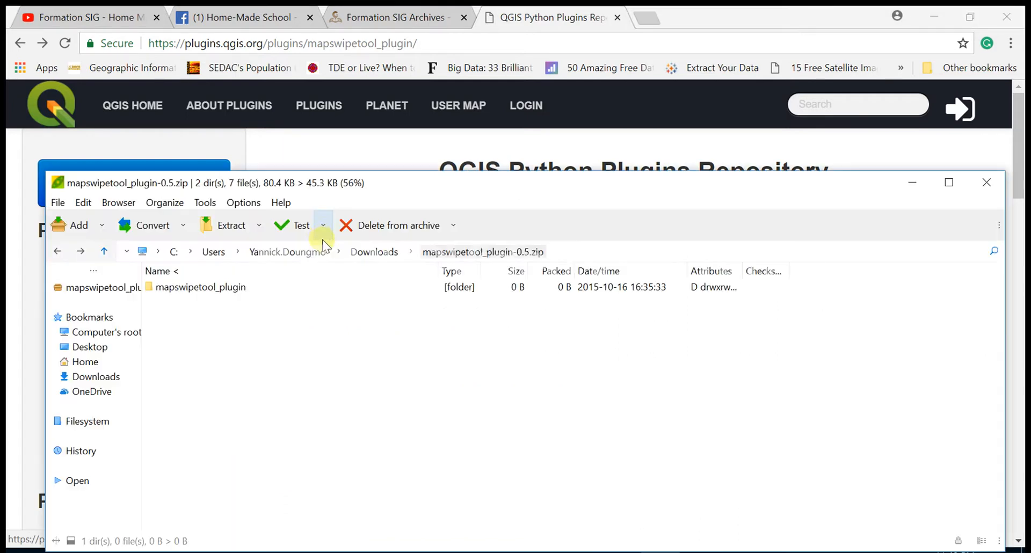
{"action": "left_click", "coordinate": [987, 182]}
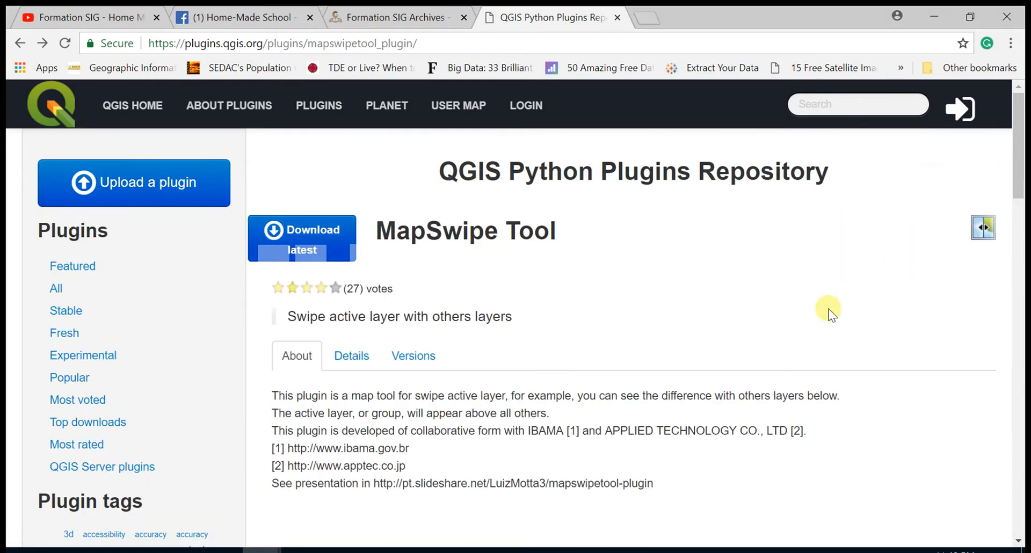
{"action": "mouse_move", "coordinate": [253, 550]}
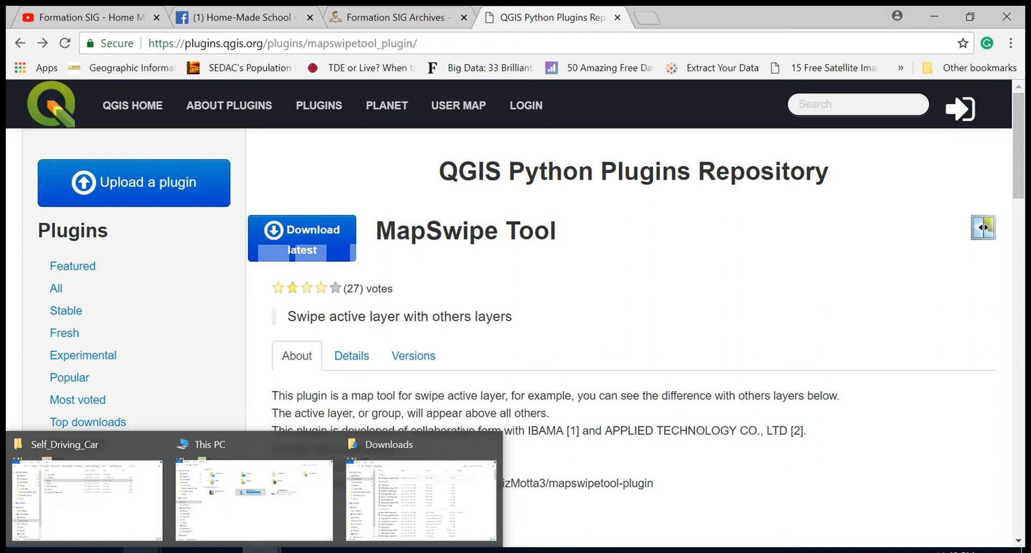
{"action": "left_click", "coordinate": [454, 498]}
{"action": "right_click", "coordinate": [919, 257]}
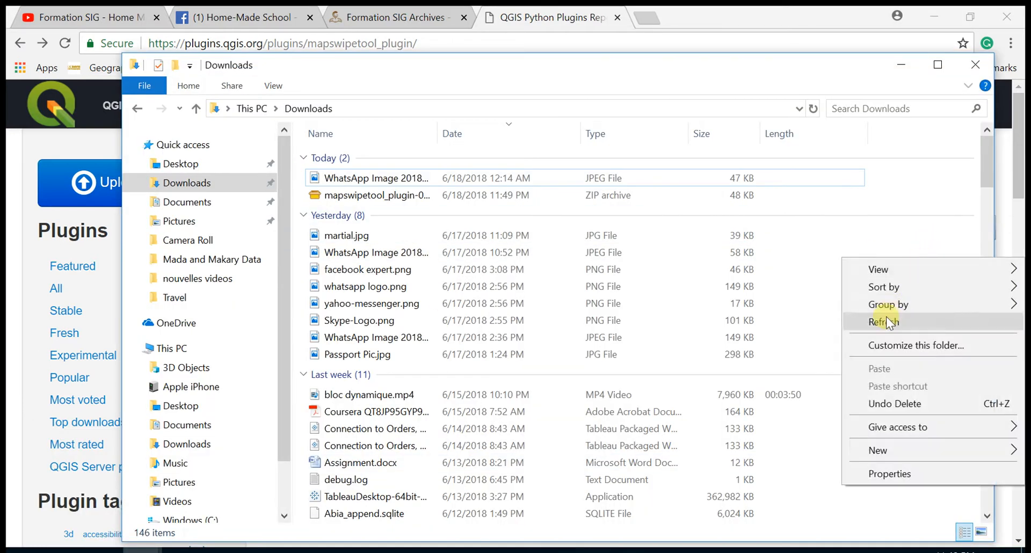
{"action": "left_click", "coordinate": [886, 323]}
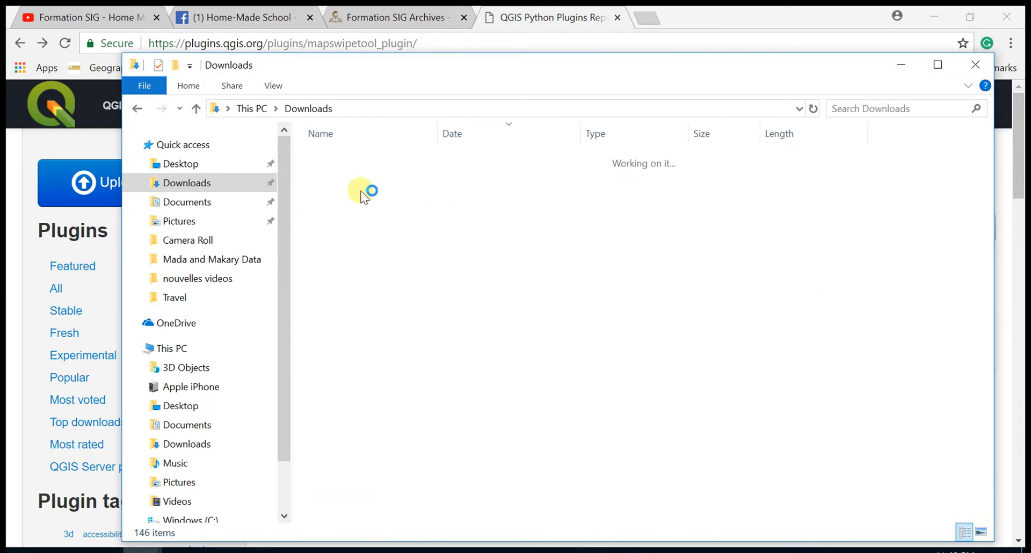
{"action": "left_click", "coordinate": [372, 182]}
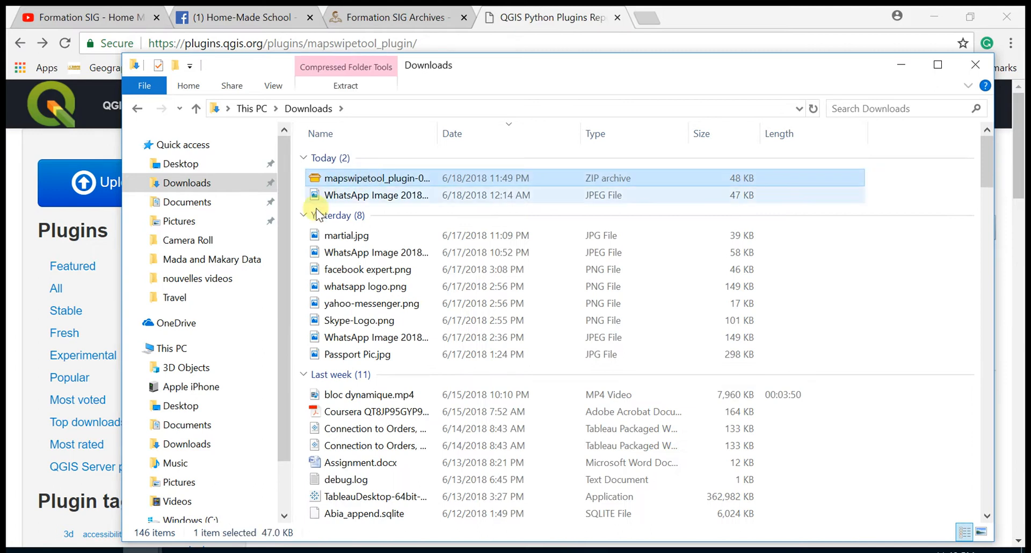
Open the user's profile folder under Users on the Windows (C:) drive
{"action": "left_click", "coordinate": [230, 354]}
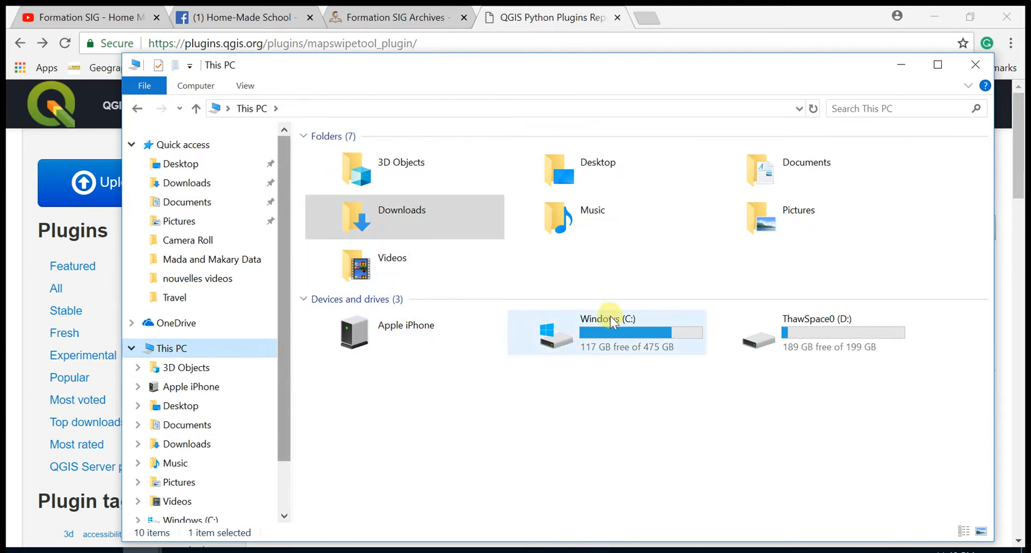
{"action": "double_click", "coordinate": [628, 330]}
{"action": "left_click_drag", "start_coordinate": [604, 75], "coordinate": [587, 35]}
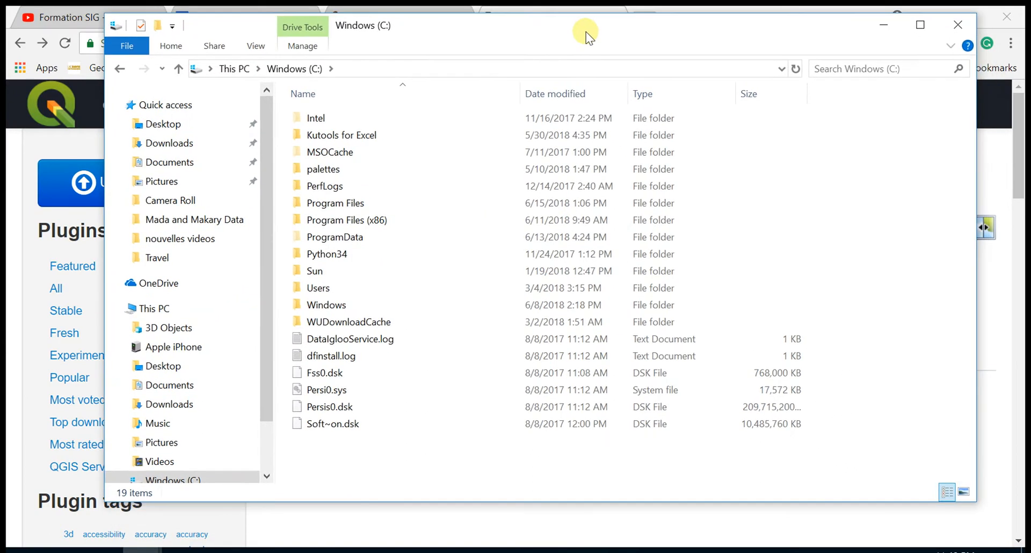
{"action": "double_click", "coordinate": [338, 288]}
{"action": "double_click", "coordinate": [359, 306]}
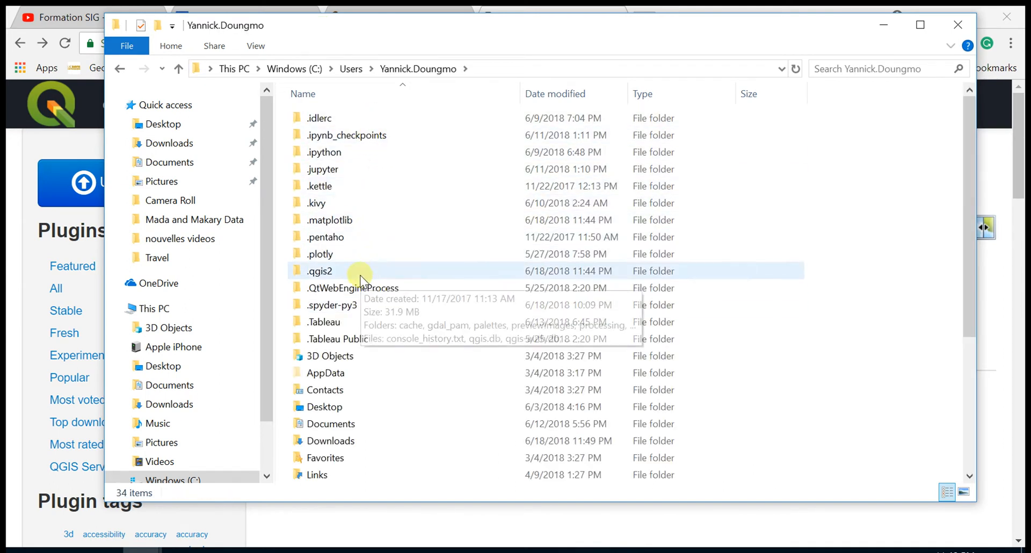
Paste the mapswipetool_plugin-0.5.zip archive into the .qgis2\python\plugins folder of the user's profile
{"action": "double_click", "coordinate": [361, 274]}
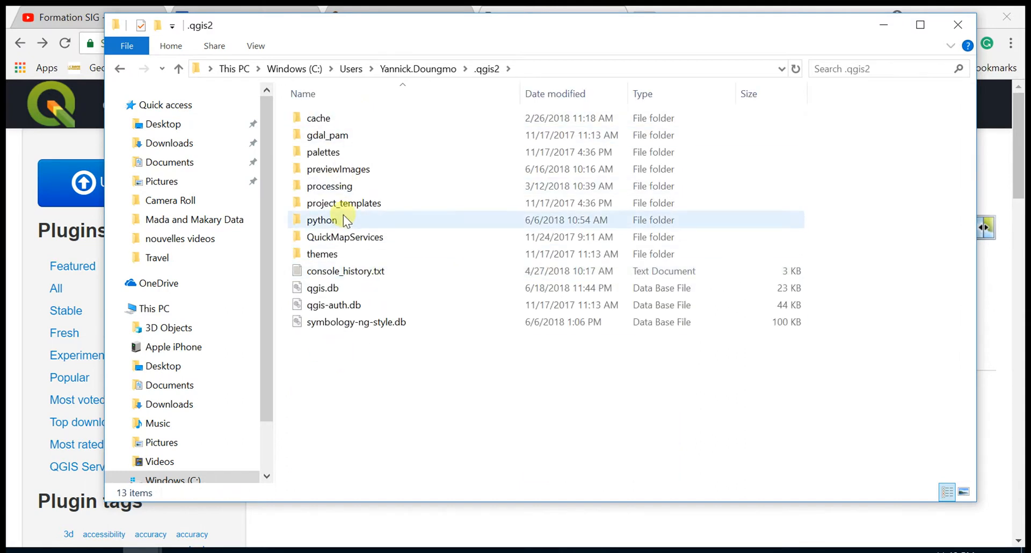
{"action": "double_click", "coordinate": [343, 217]}
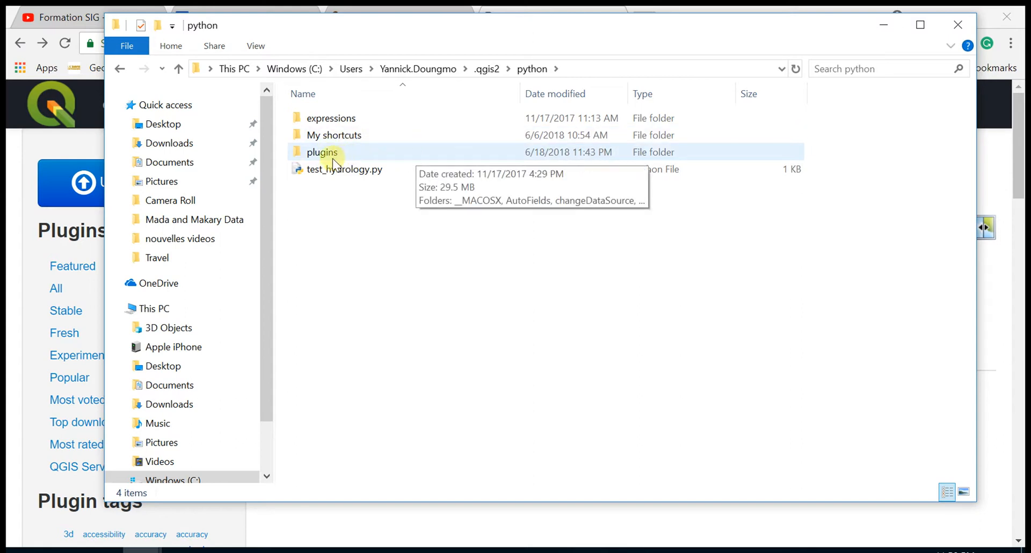
{"action": "right_click", "coordinate": [406, 248]}
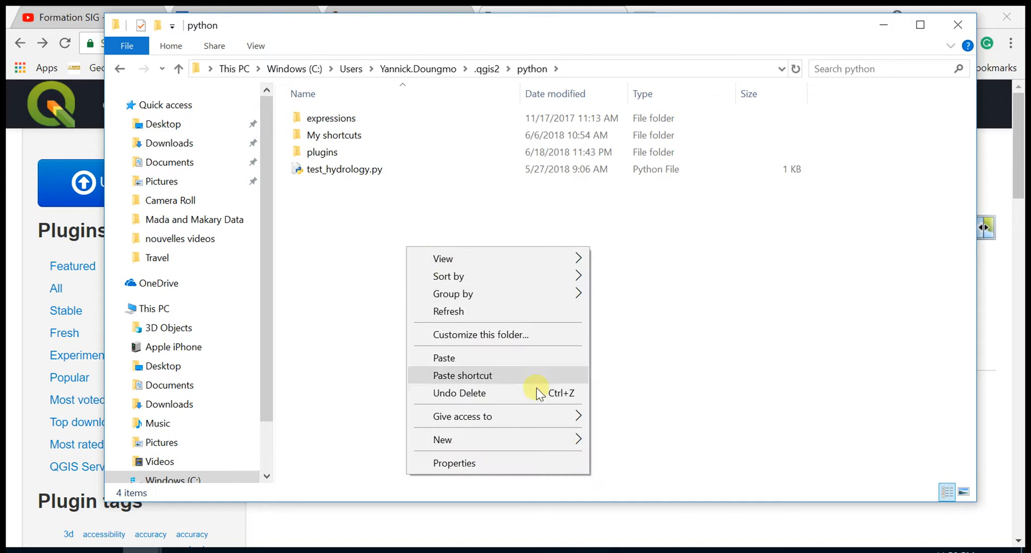
{"action": "left_click", "coordinate": [348, 154]}
{"action": "double_click", "coordinate": [348, 155]}
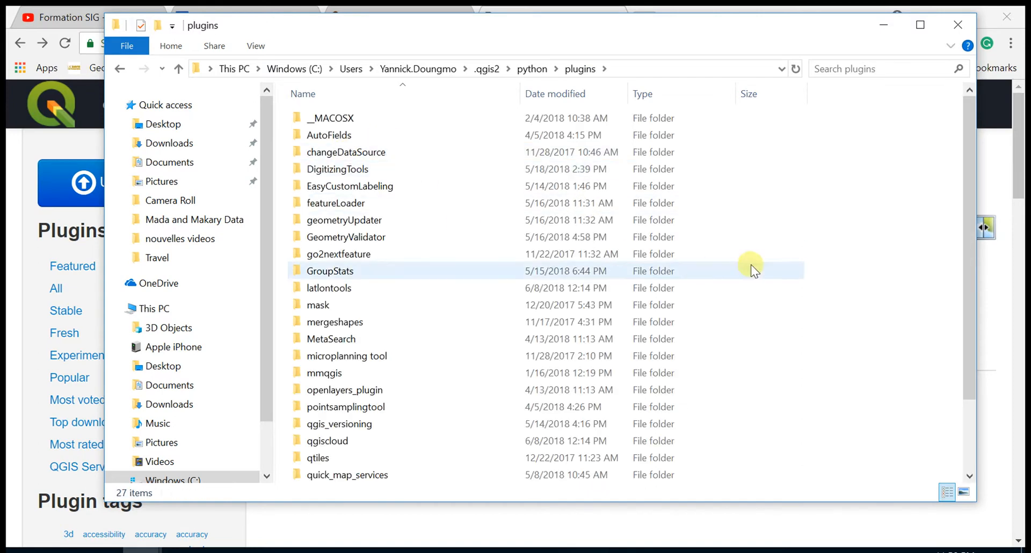
{"action": "key", "text": "ctrl+v"}
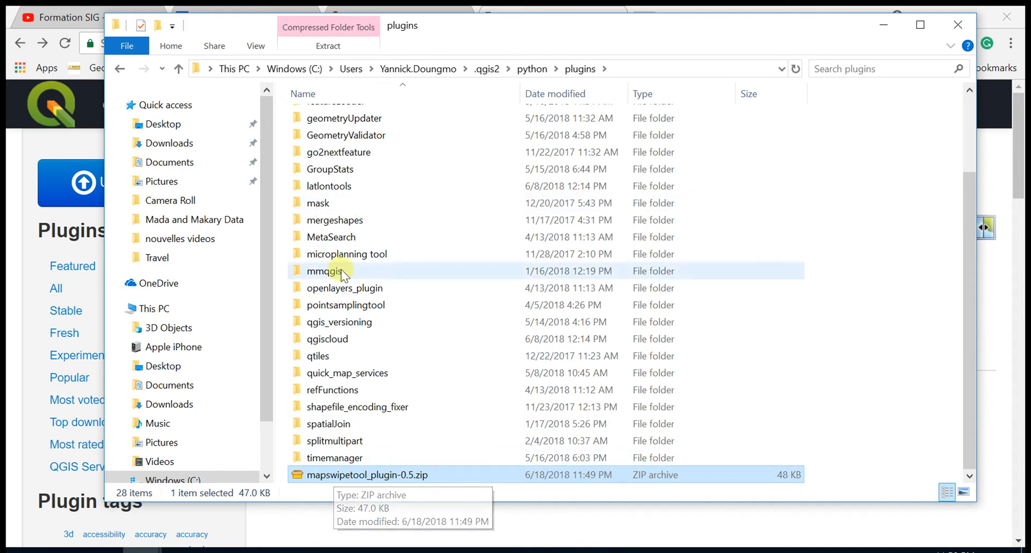
Extract mapswipetool_plugin-0.5.zip into a new folder inside the plugins folder with PeaZip
{"action": "right_click", "coordinate": [367, 472]}
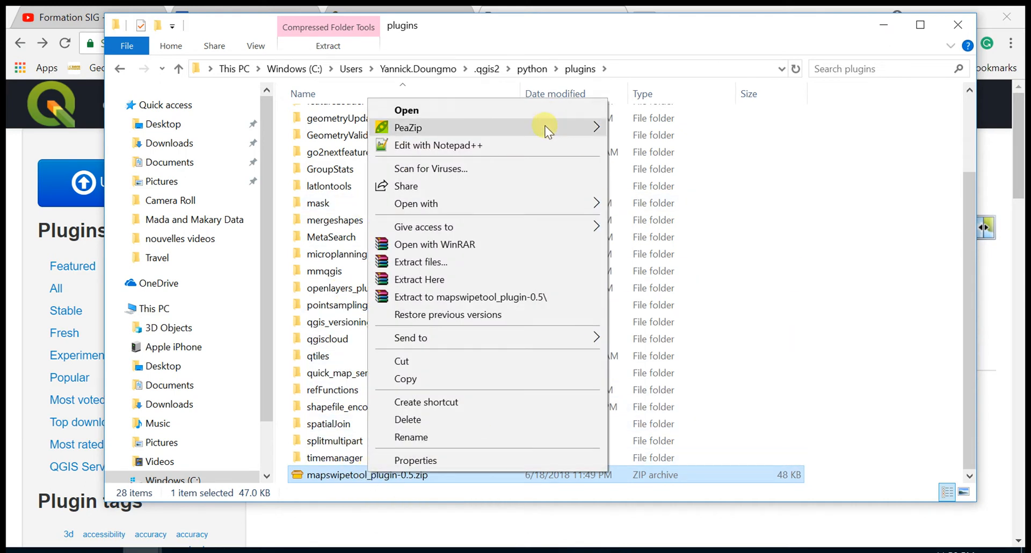
{"action": "mouse_move", "coordinate": [546, 129]}
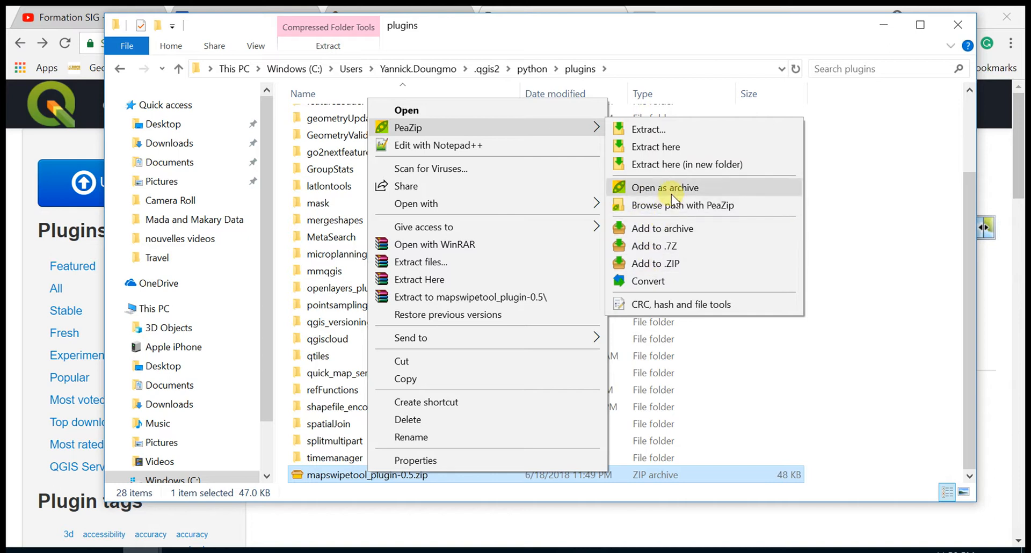
{"action": "left_click", "coordinate": [689, 164]}
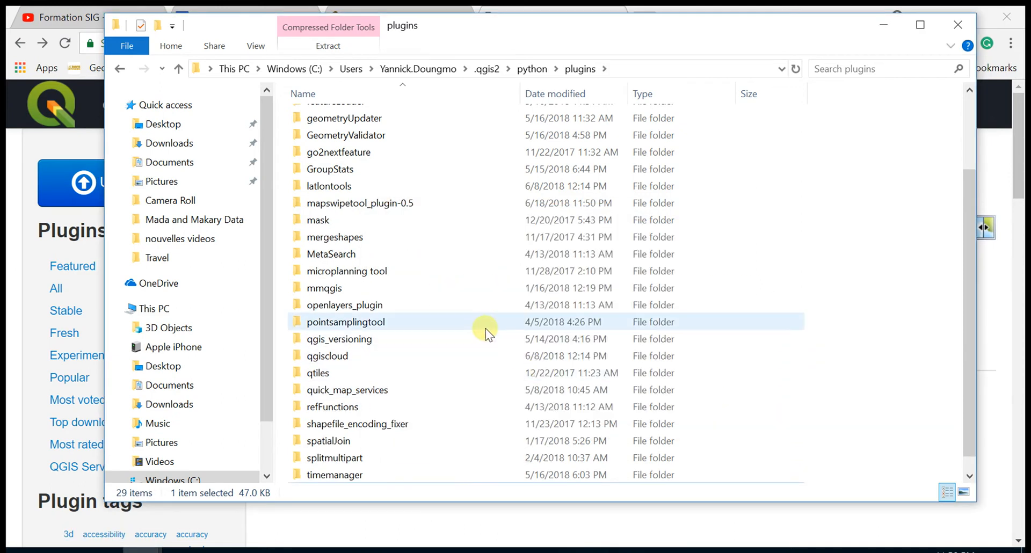
Rename the extracted mapswipetool_plugin-0.5 folder as MapSwipe Tool
{"action": "scroll", "coordinate": [486, 329], "scroll_direction": "up", "scroll_amount": 2}
{"action": "scroll", "coordinate": [472, 295], "scroll_direction": "down", "scroll_amount": 2}
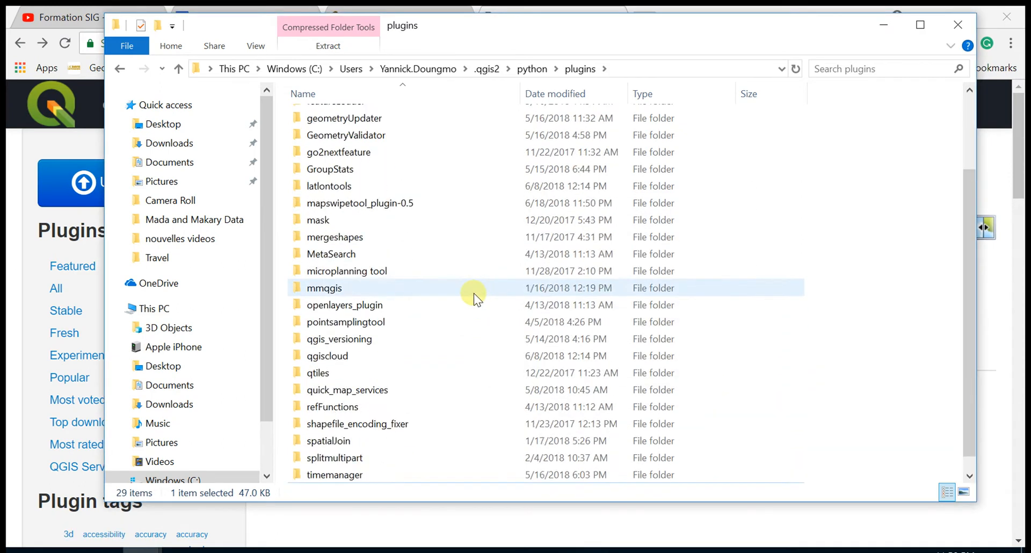
{"action": "scroll", "coordinate": [384, 267], "scroll_direction": "up", "scroll_amount": 1}
{"action": "left_click", "coordinate": [383, 249]}
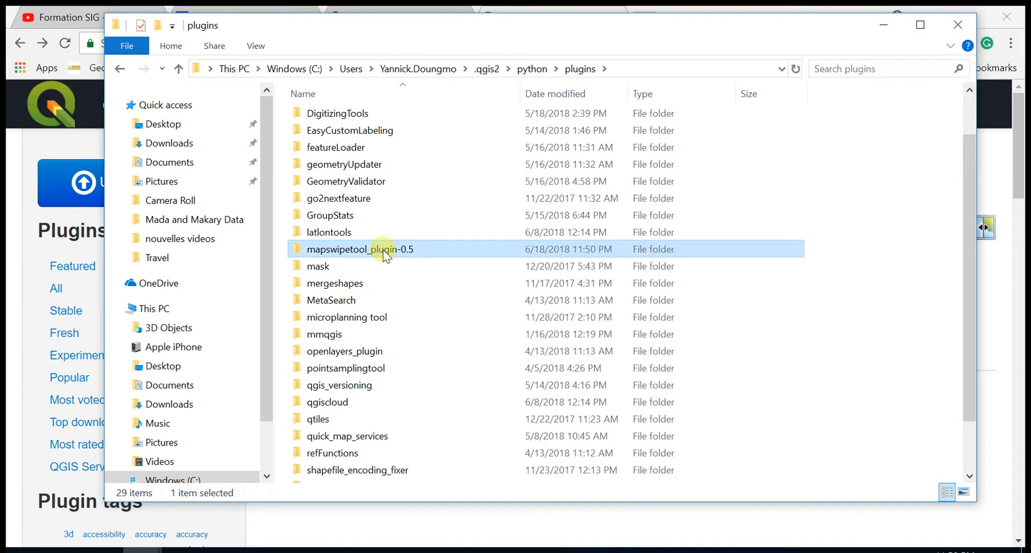
{"action": "left_click", "coordinate": [356, 250]}
{"action": "type", "text": "Map"}
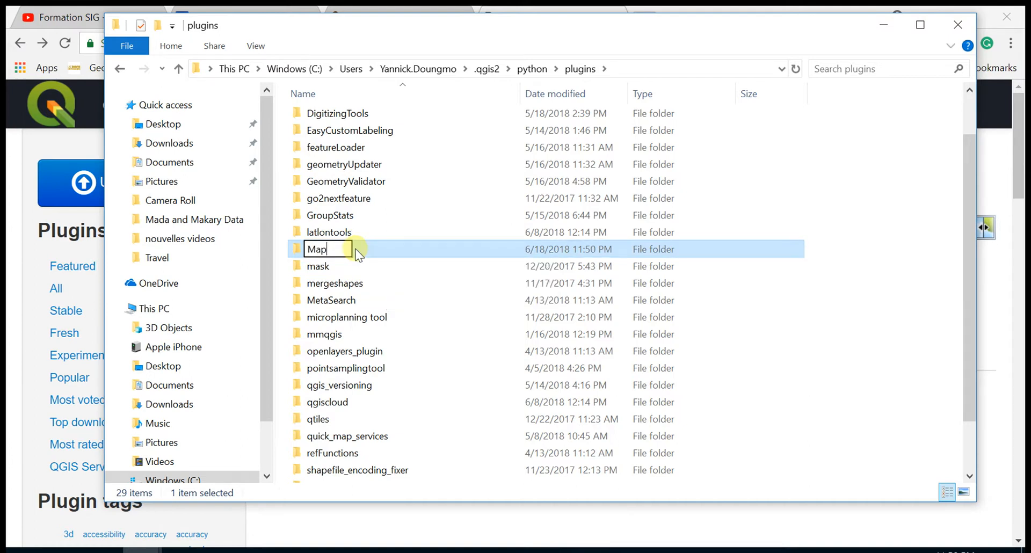
{"action": "type", "text": "Swipe"}
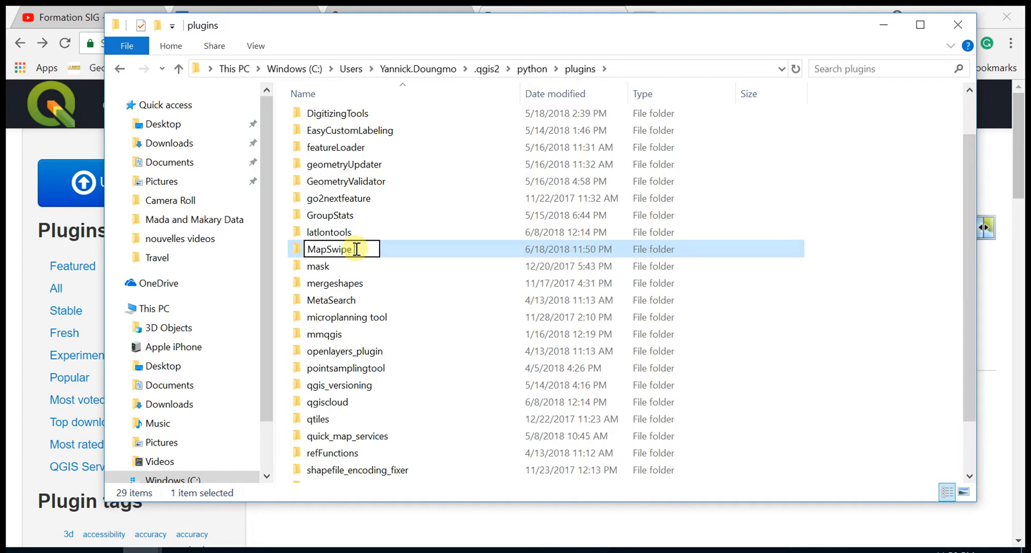
{"action": "type", "text": " Tool"}
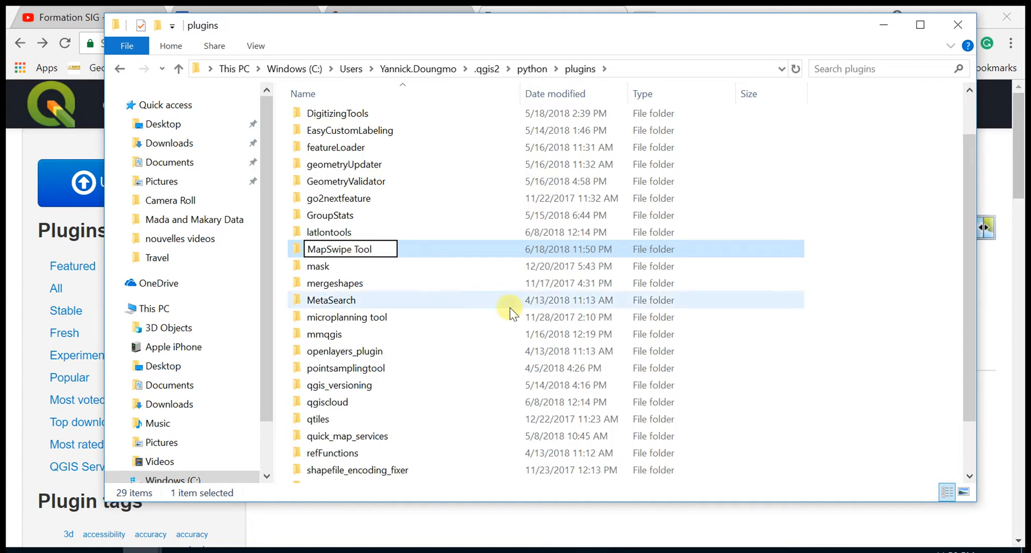
{"action": "left_click", "coordinate": [458, 304]}
Move the plugins folder window aside and switch to QGIS
{"action": "left_click_drag", "start_coordinate": [615, 30], "coordinate": [582, 62]}
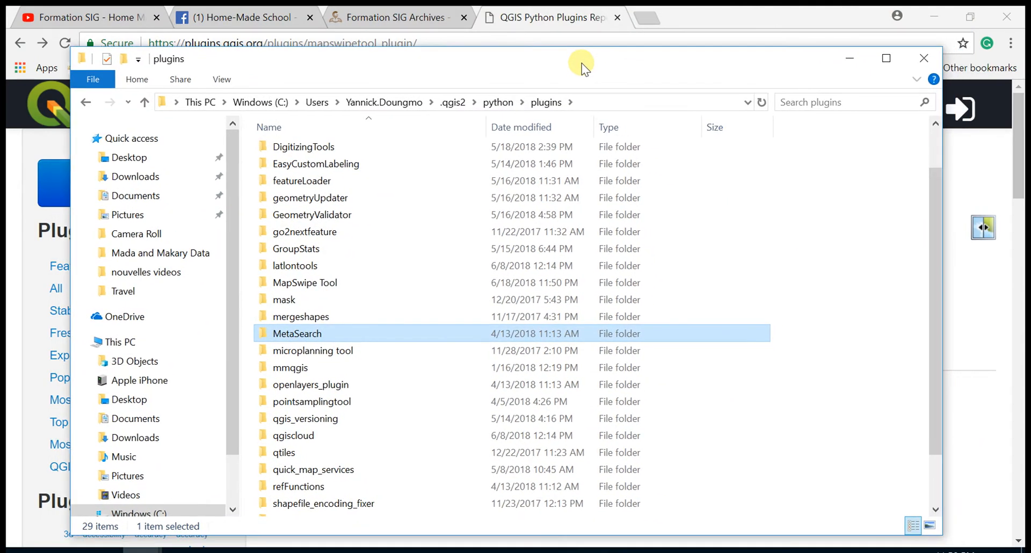
{"action": "scroll", "coordinate": [795, 295], "scroll_direction": "down", "scroll_amount": 1}
{"action": "left_click", "coordinate": [620, 550]}
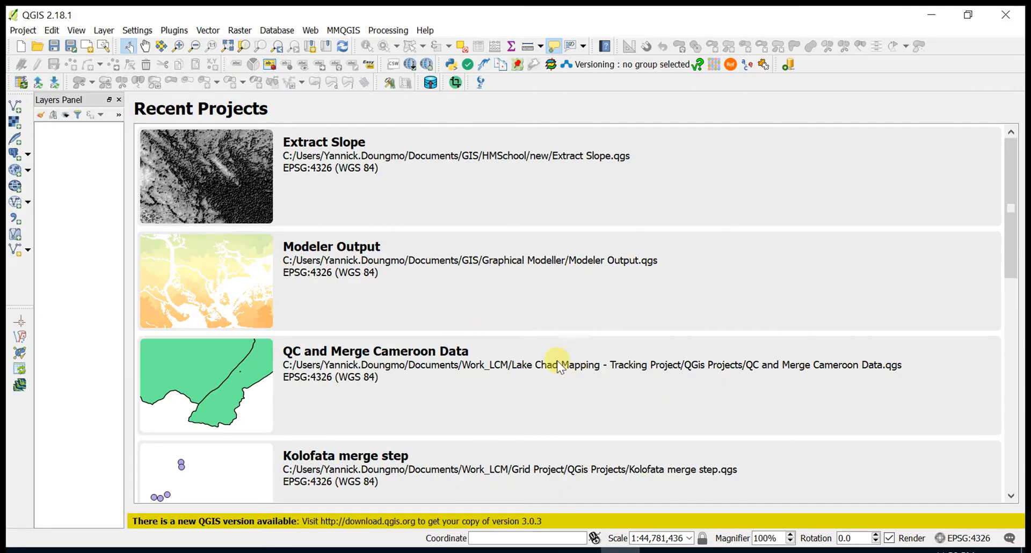
Search the full plugin list in the plugin manager for "mapswi" and check the plugin manager's settings
{"action": "left_click", "coordinate": [174, 30]}
{"action": "left_click", "coordinate": [191, 46]}
{"action": "type", "text": "map"}
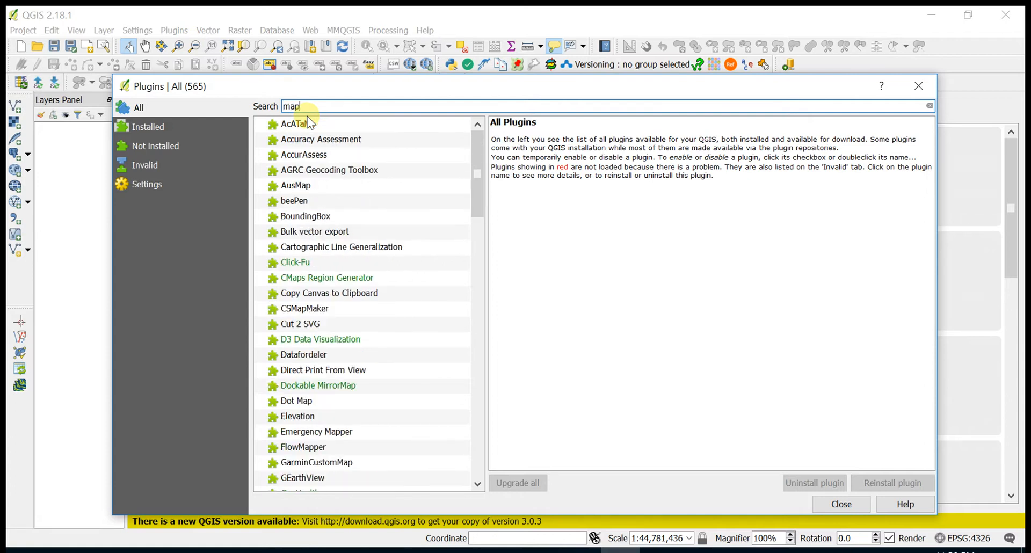
{"action": "type", "text": "s"}
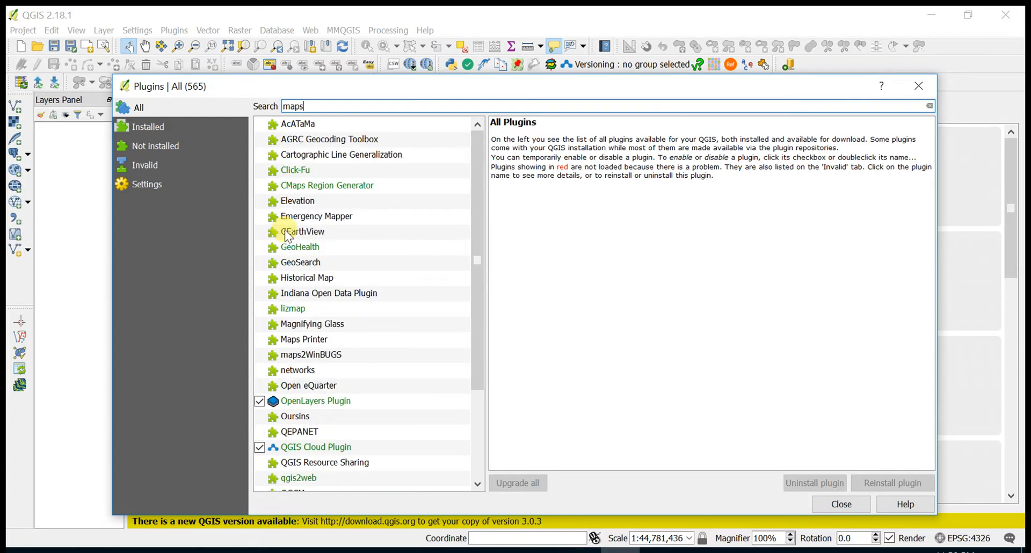
{"action": "type", "text": "wi"}
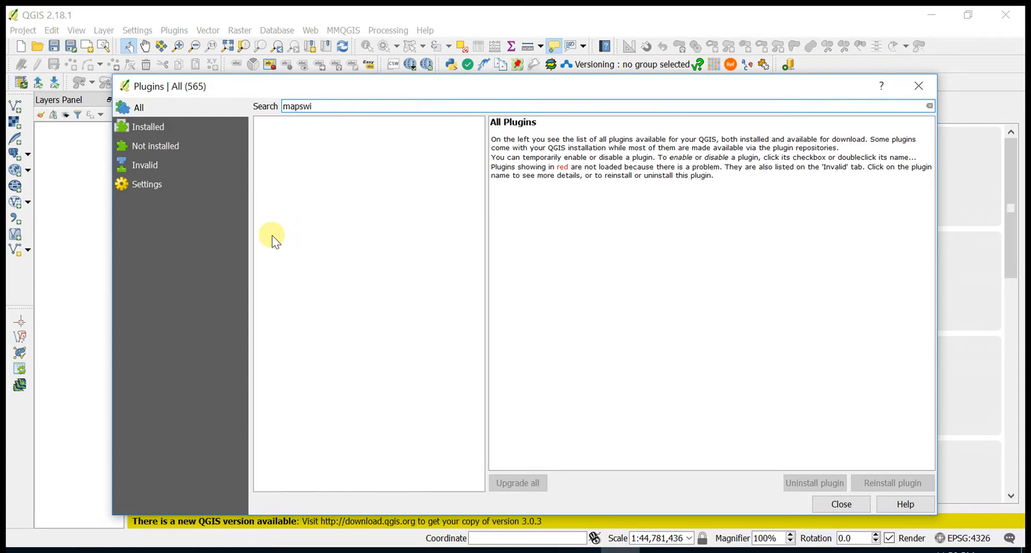
{"action": "left_click", "coordinate": [183, 186]}
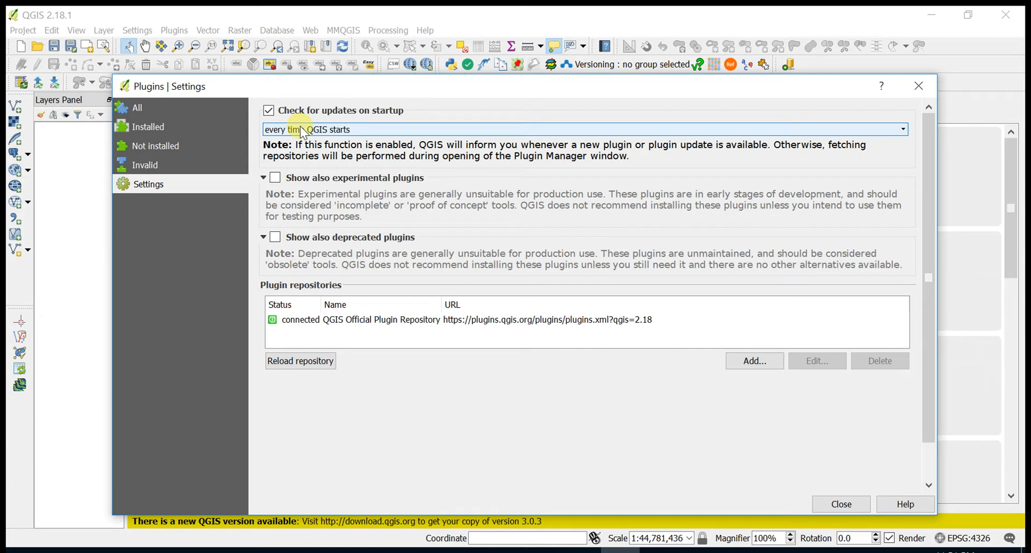
{"action": "left_click", "coordinate": [176, 106]}
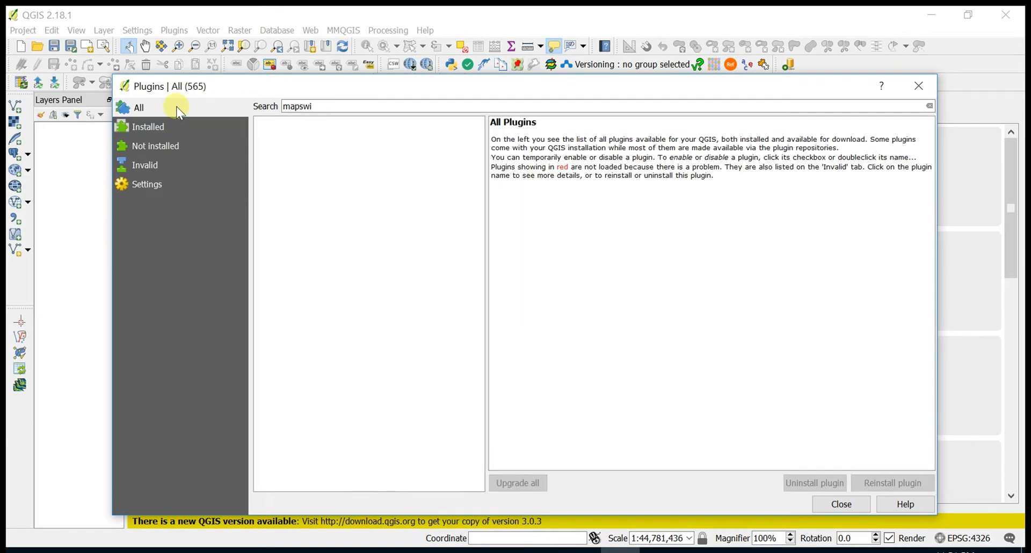
Clear the plugin search, close the plugin manager and restart QGIS
{"action": "left_click", "coordinate": [930, 105]}
{"action": "left_click", "coordinate": [918, 85]}
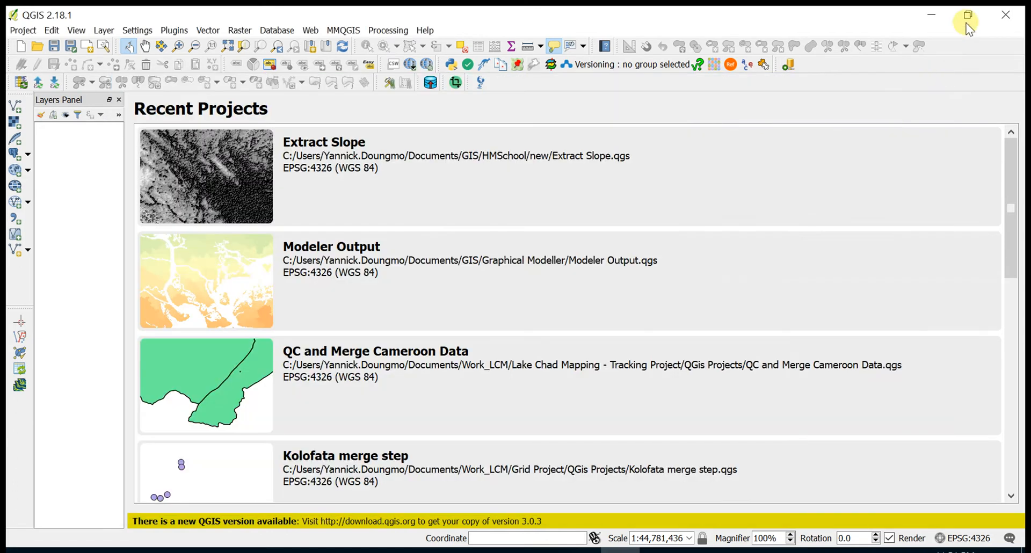
{"action": "left_click", "coordinate": [994, 11]}
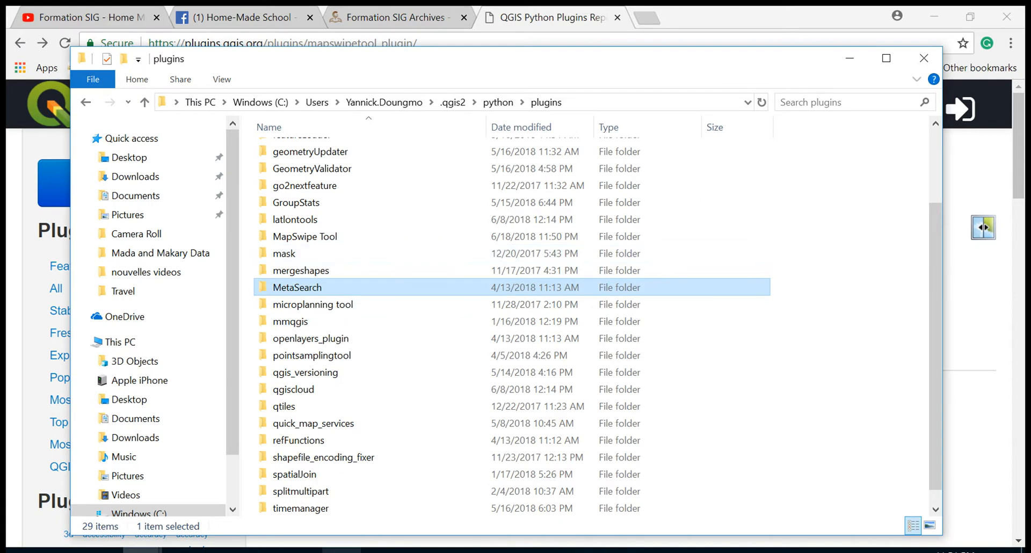
{"action": "left_click", "coordinate": [381, 551]}
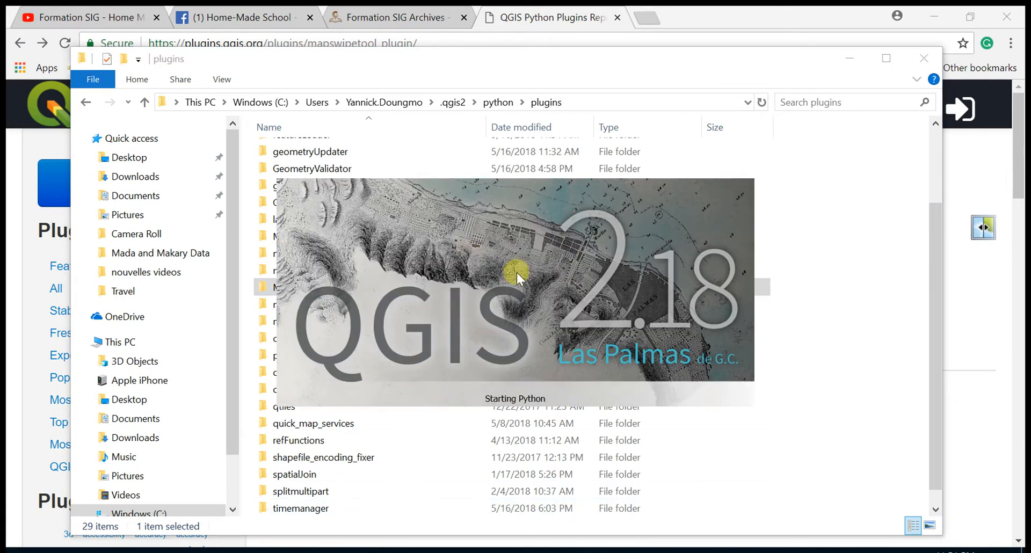
Review the MapSwipe Tool page of the QGIS Python Plugins Repository in the browser and return to QGIS
{"action": "left_click", "coordinate": [566, 14]}
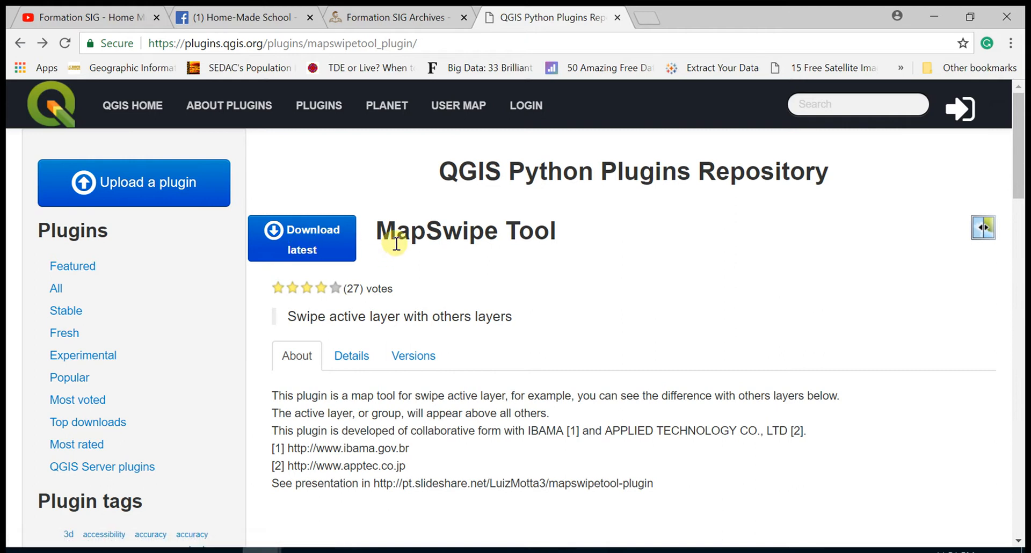
{"action": "scroll", "coordinate": [400, 240], "scroll_direction": "down", "scroll_amount": 6}
{"action": "scroll", "coordinate": [401, 237], "scroll_direction": "up", "scroll_amount": 6}
{"action": "left_click", "coordinate": [620, 550]}
Search the plugin manager for "mapsw" and view the details of the MapSwipe Tool plugin
{"action": "left_click", "coordinate": [173, 30]}
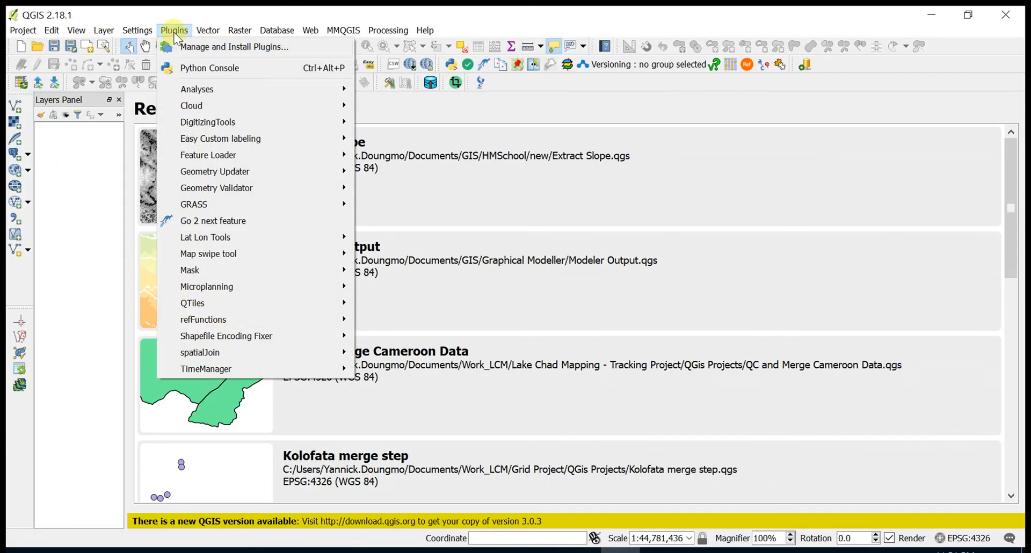
{"action": "left_click", "coordinate": [195, 47]}
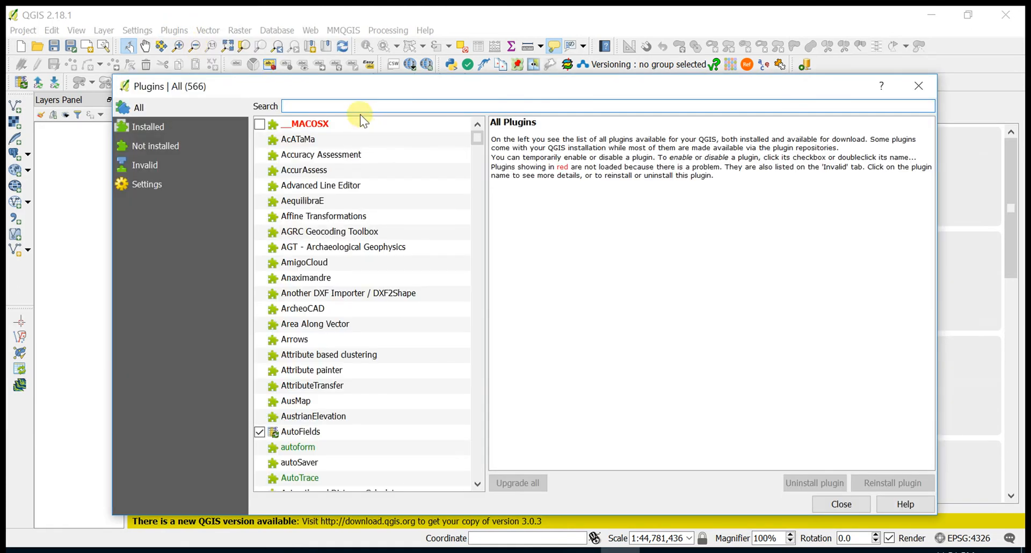
{"action": "type", "text": "mapsw"}
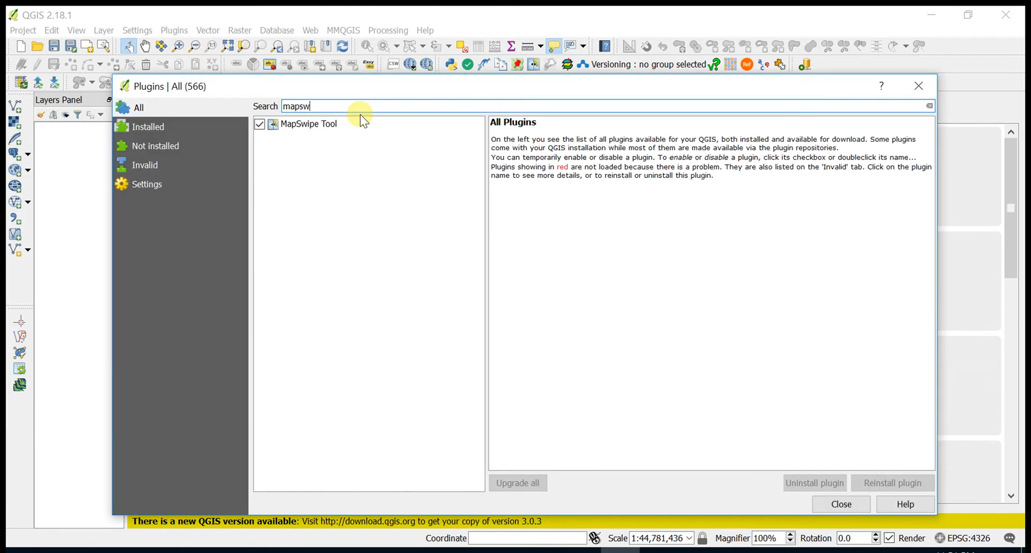
{"action": "left_click", "coordinate": [297, 128]}
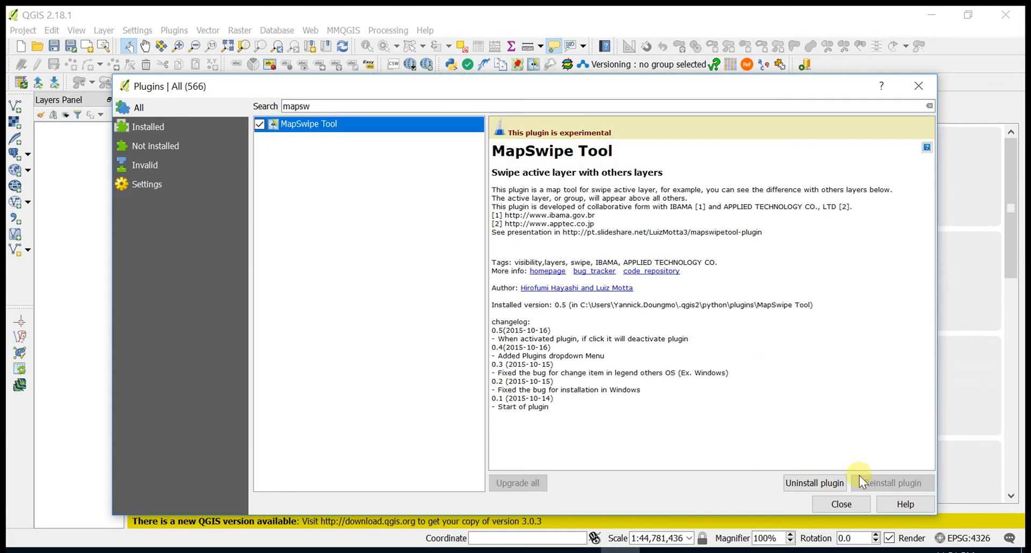
{"action": "left_click", "coordinate": [831, 505]}
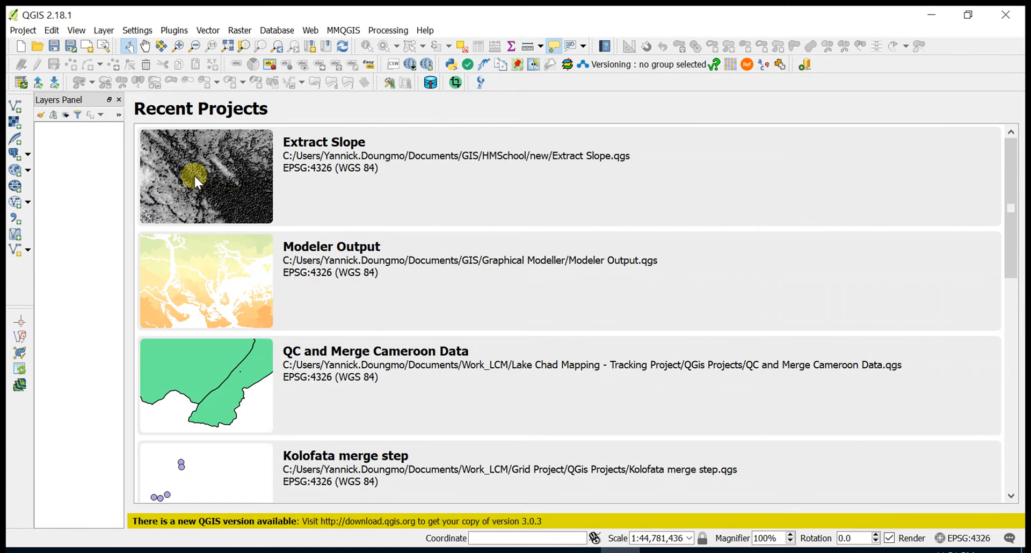
Open the recent Extract Slope project and switch the MapSwipe Tool plugin off and back on in the plugin manager
{"action": "double_click", "coordinate": [214, 176]}
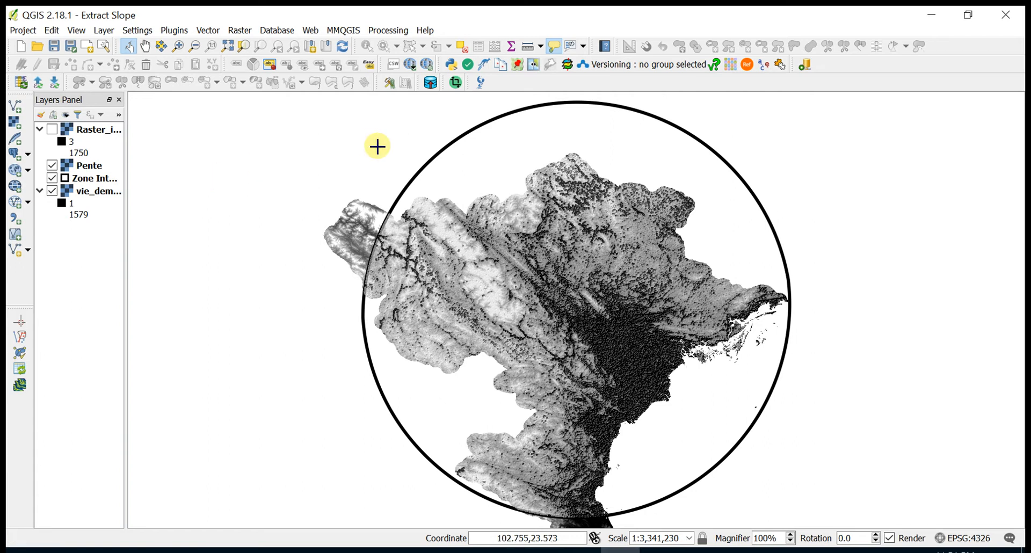
{"action": "left_click", "coordinate": [173, 31]}
{"action": "left_click", "coordinate": [183, 53]}
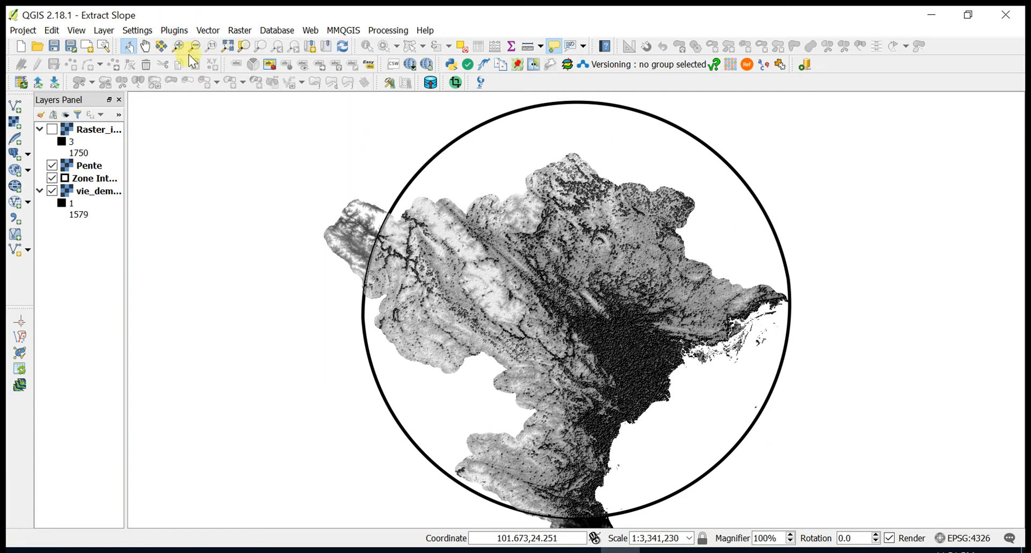
{"action": "left_click", "coordinate": [260, 124]}
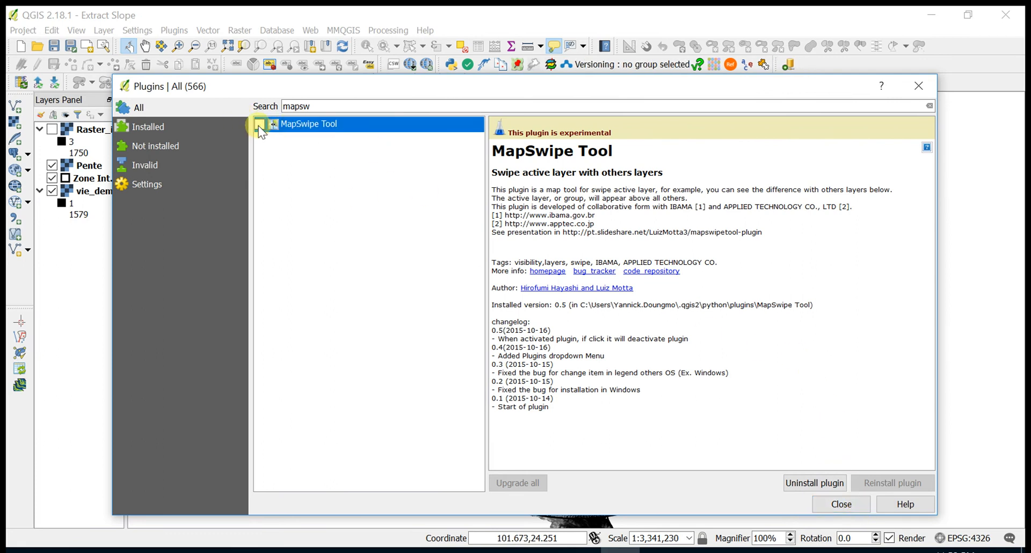
{"action": "left_click", "coordinate": [260, 125]}
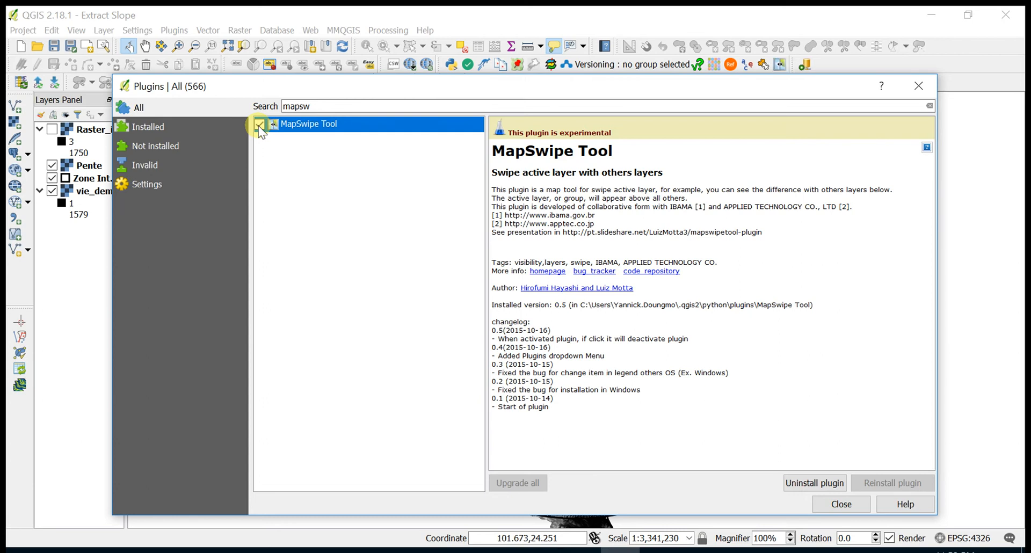
{"action": "left_click", "coordinate": [779, 65]}
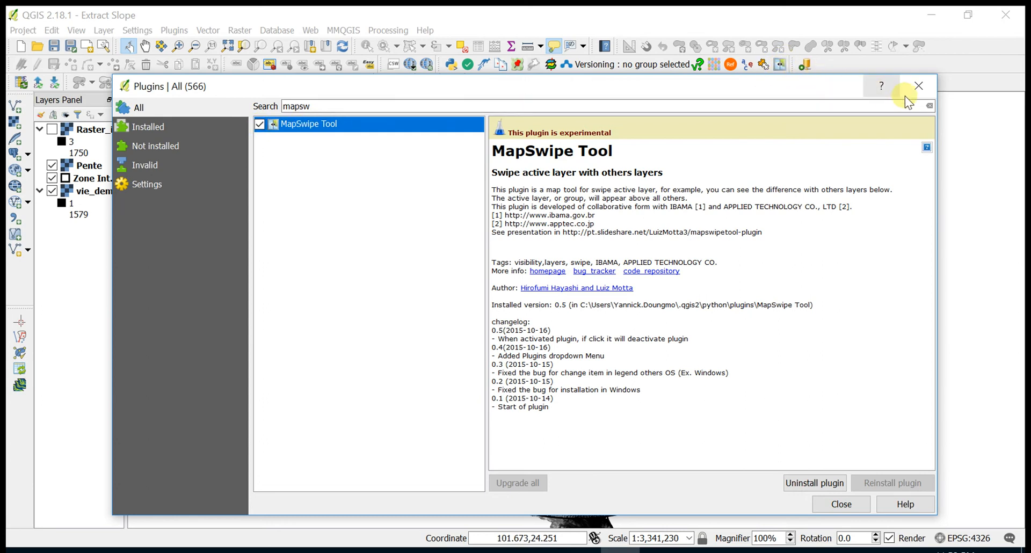
{"action": "left_click", "coordinate": [921, 91]}
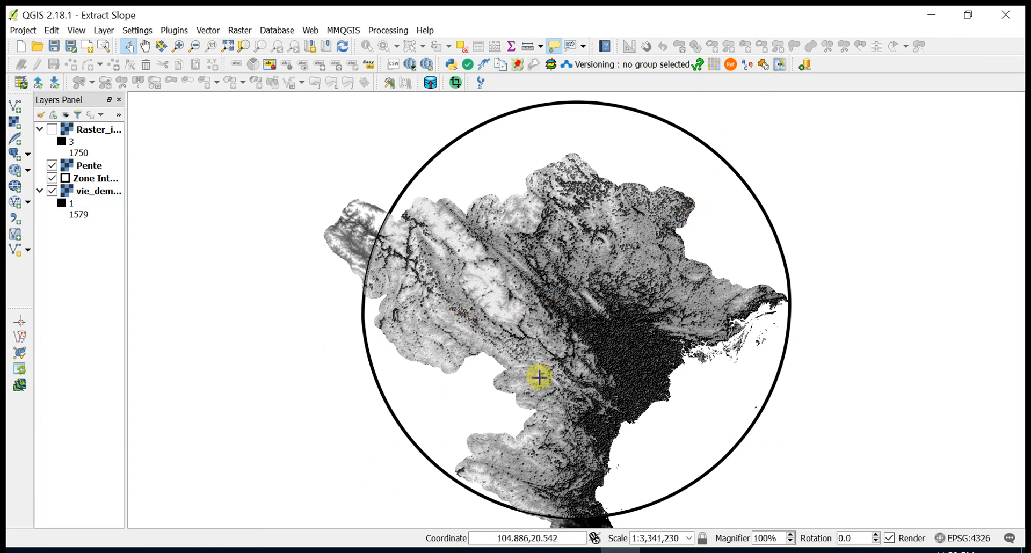
Activate the map swipe tool on the Pente layer and swipe it from the circle's western edge to about the middle of the map
{"action": "left_click", "coordinate": [83, 168]}
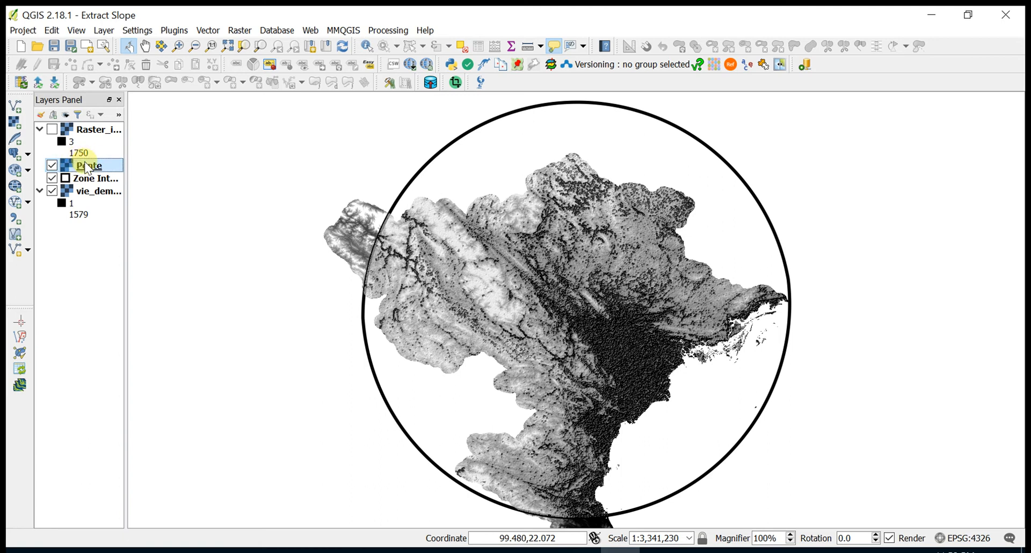
{"action": "left_click", "coordinate": [779, 64]}
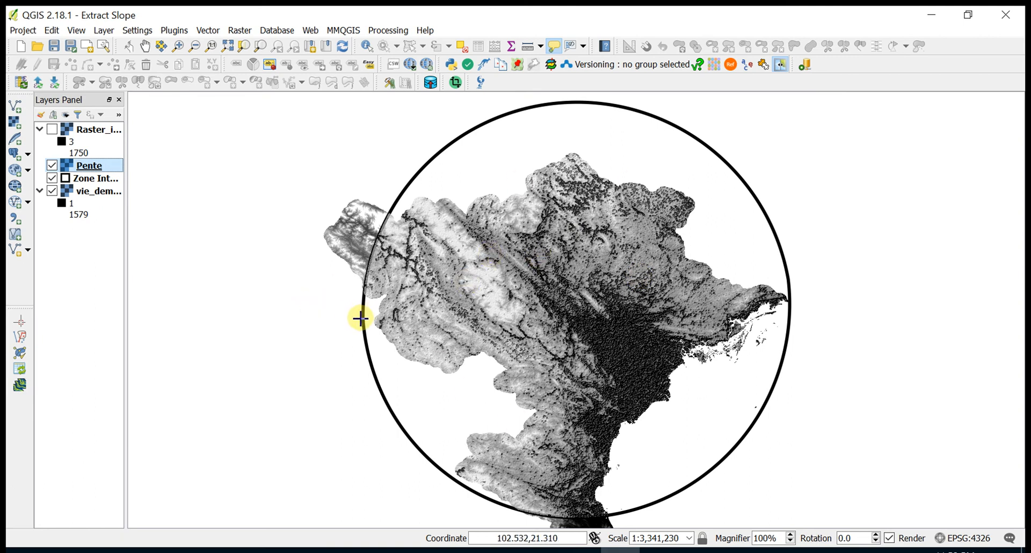
{"action": "left_click_drag", "start_coordinate": [360, 319], "coordinate": [570, 379]}
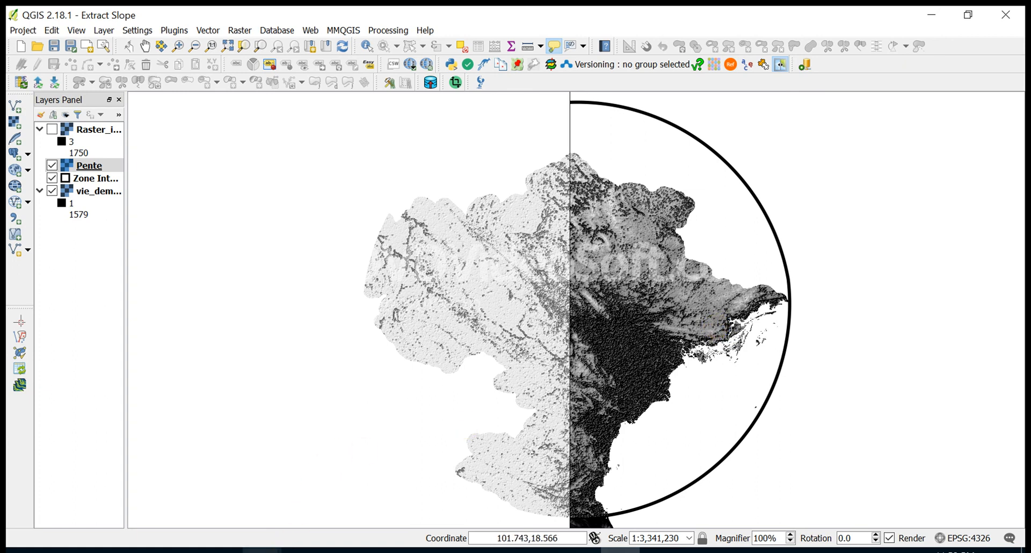
Switch to the browser and look through the Formation SIG archive page and the Formation SIG YouTube channel
{"action": "mouse_move", "coordinate": [302, 545]}
{"action": "left_click", "coordinate": [433, 491]}
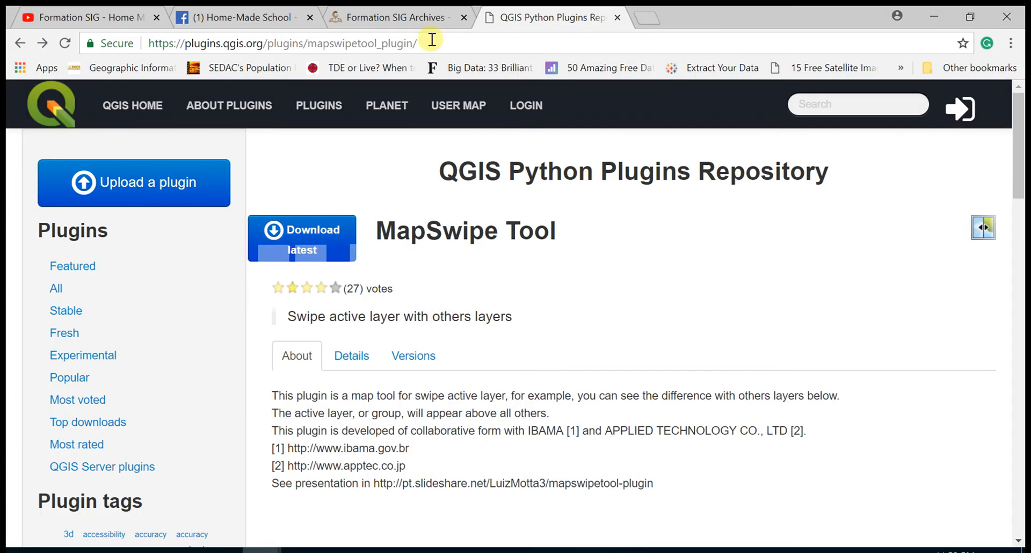
{"action": "left_click", "coordinate": [397, 16]}
{"action": "scroll", "coordinate": [424, 236], "scroll_direction": "down", "scroll_amount": 5}
{"action": "scroll", "coordinate": [426, 241], "scroll_direction": "down", "scroll_amount": 15}
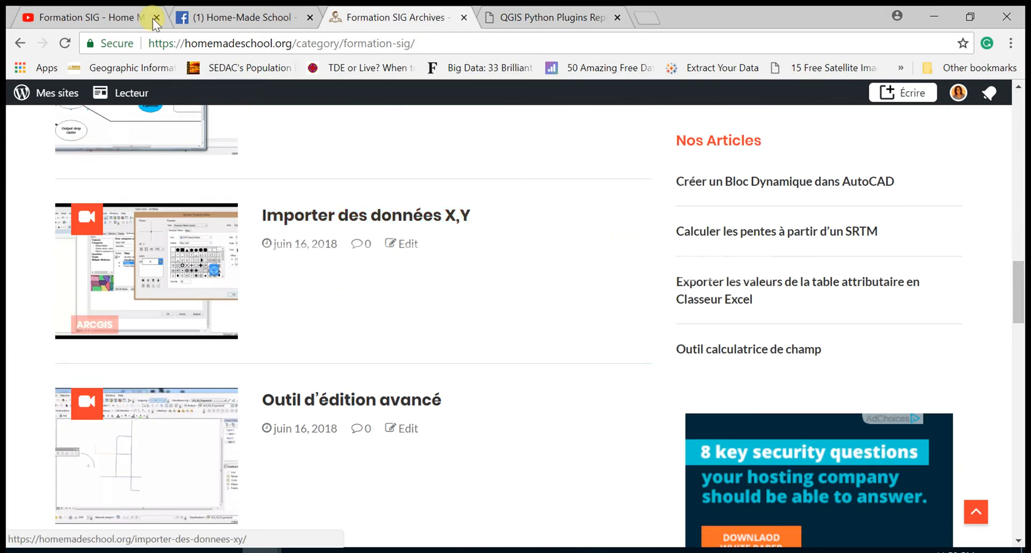
{"action": "left_click", "coordinate": [54, 16]}
{"action": "scroll", "coordinate": [558, 314], "scroll_direction": "down", "scroll_amount": 10}
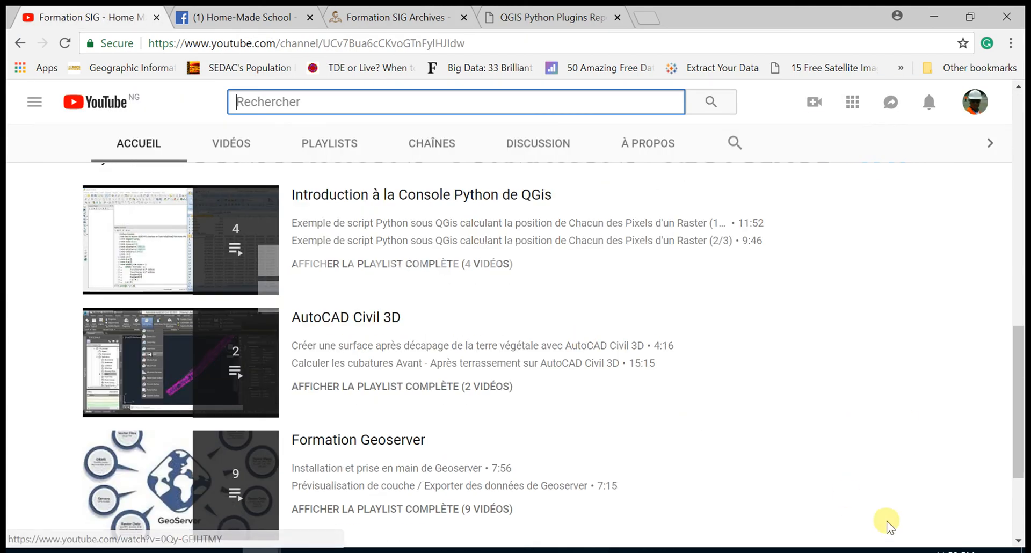